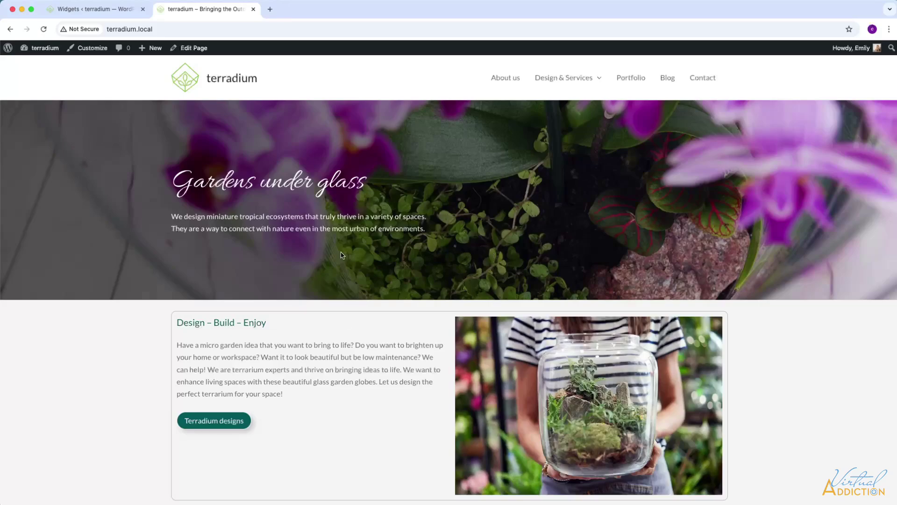
Look over the site's front page, and open the Home page for editing from the list of all pages
{"action": "scroll", "coordinate": [549, 408], "scroll_direction": "down", "scroll_amount": 6}
{"action": "scroll", "coordinate": [550, 407], "scroll_direction": "up", "scroll_amount": 10}
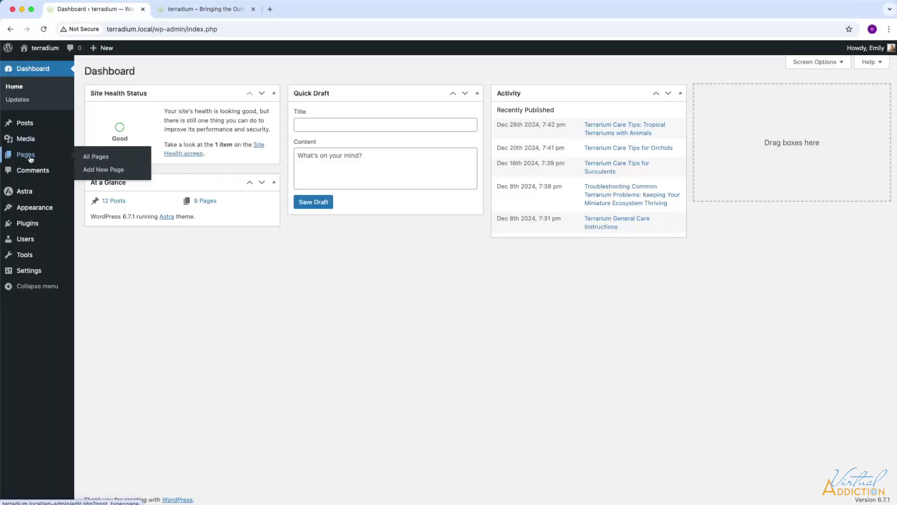
{"action": "left_click", "coordinate": [93, 157]}
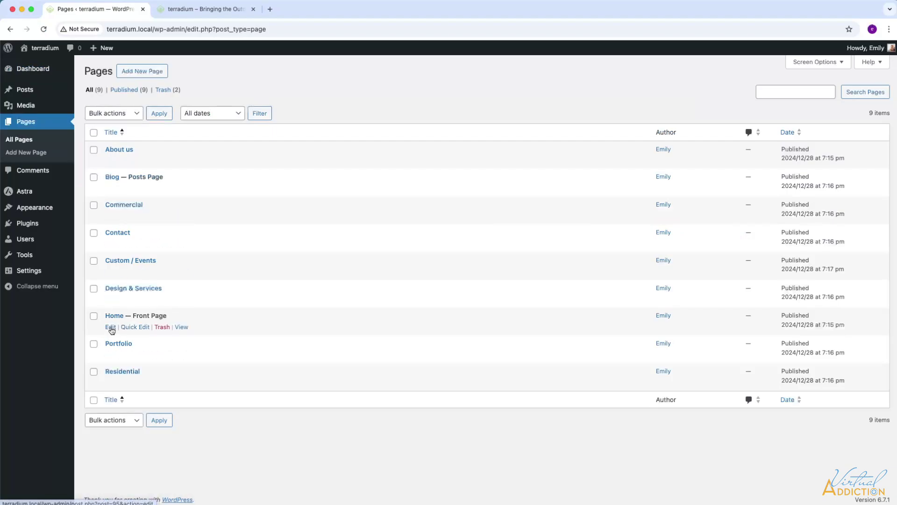
{"action": "left_click", "coordinate": [111, 327]}
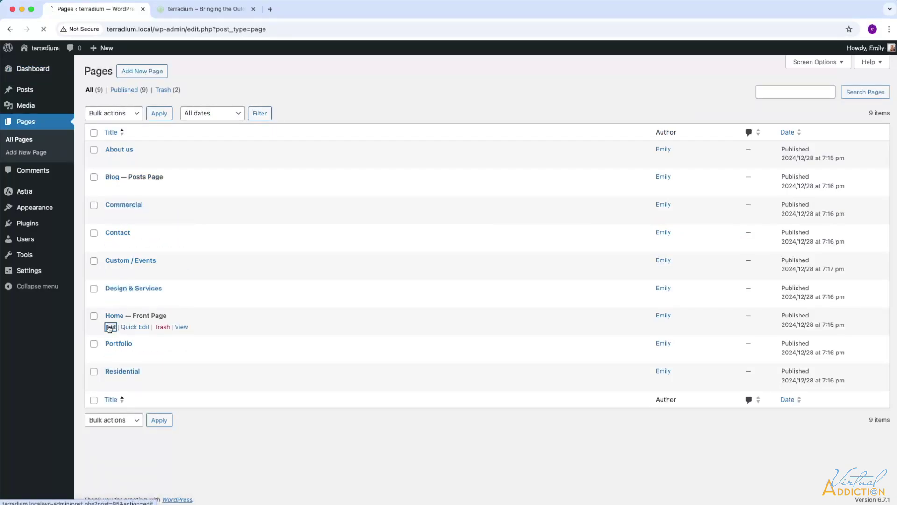
Insert a Row block below the Terrarium Services section at the end of the page
{"action": "scroll", "coordinate": [438, 317], "scroll_direction": "down", "scroll_amount": 10}
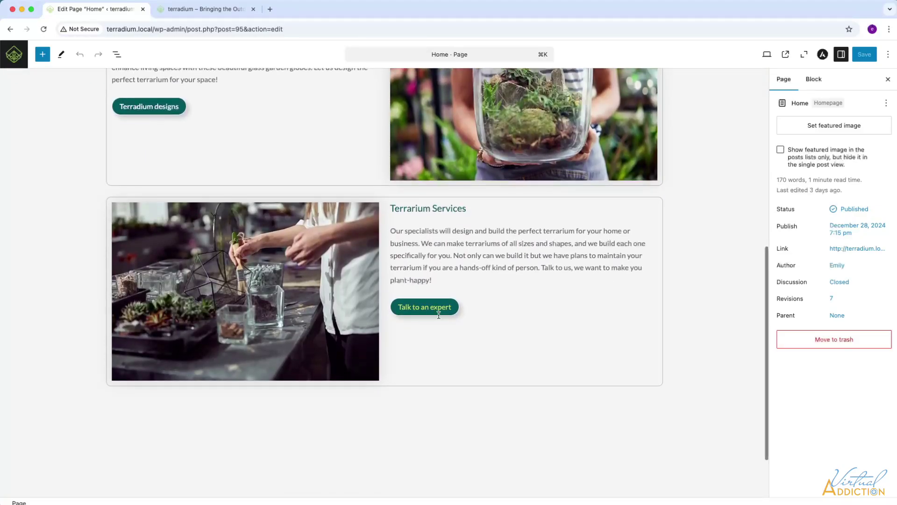
{"action": "left_click", "coordinate": [117, 54]}
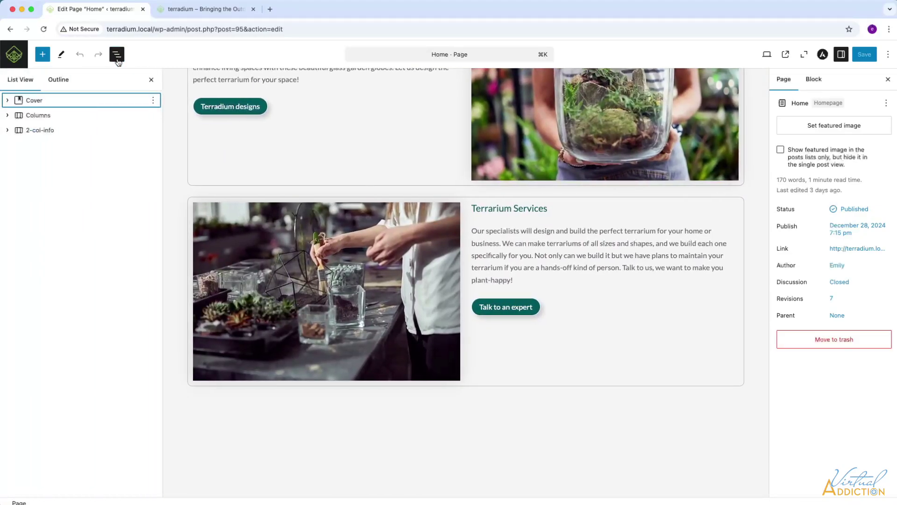
{"action": "left_click", "coordinate": [42, 55]}
{"action": "type", "text": "row"}
{"action": "key", "text": "Return"}
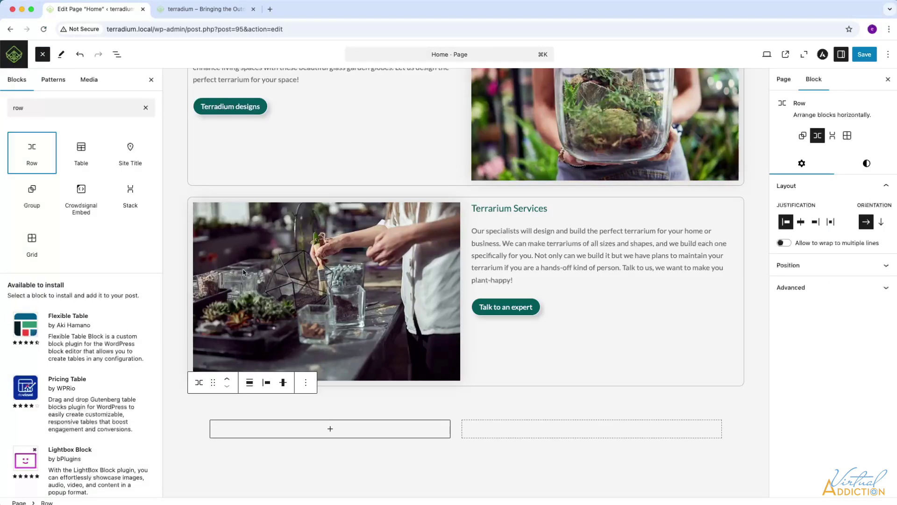
Add a centered paragraph to the row: "A terrarium is a miniature garden housed within a glass-sealed container that creates a self-sustaining ecosystem."
{"action": "left_click", "coordinate": [330, 428]}
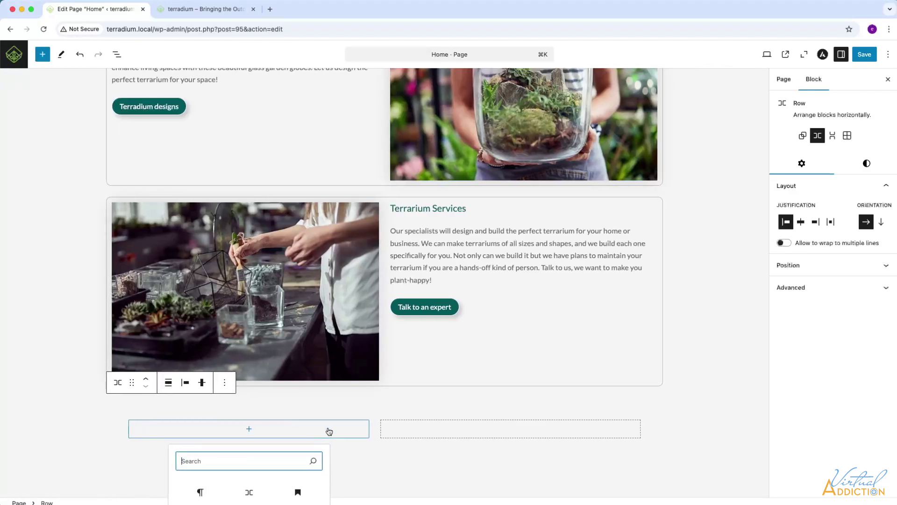
{"action": "left_click", "coordinate": [200, 492]}
{"action": "type", "text": "A terrarium is a miniature garden housed within a glass-sealed container that creates a self-sustaining ecosystem."}
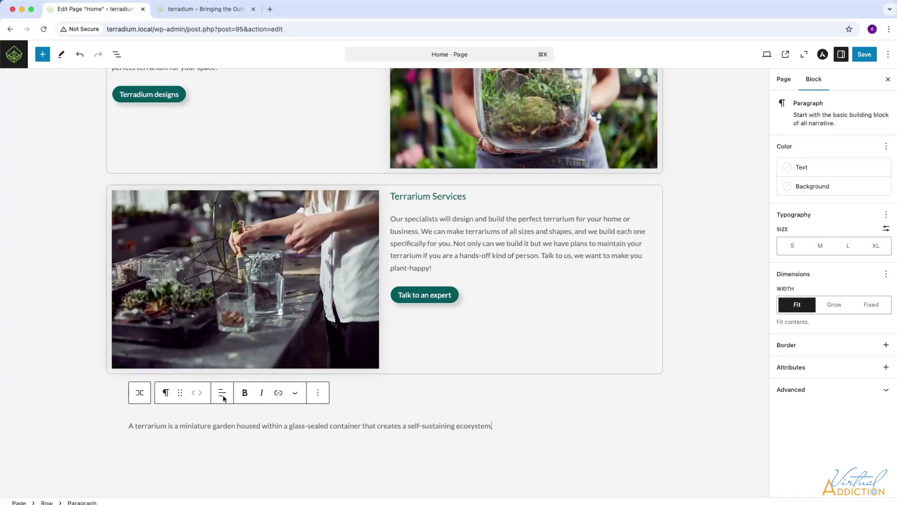
{"action": "left_click", "coordinate": [223, 398]}
{"action": "left_click", "coordinate": [240, 423]}
{"action": "key", "text": "ctrl+alt+o"}
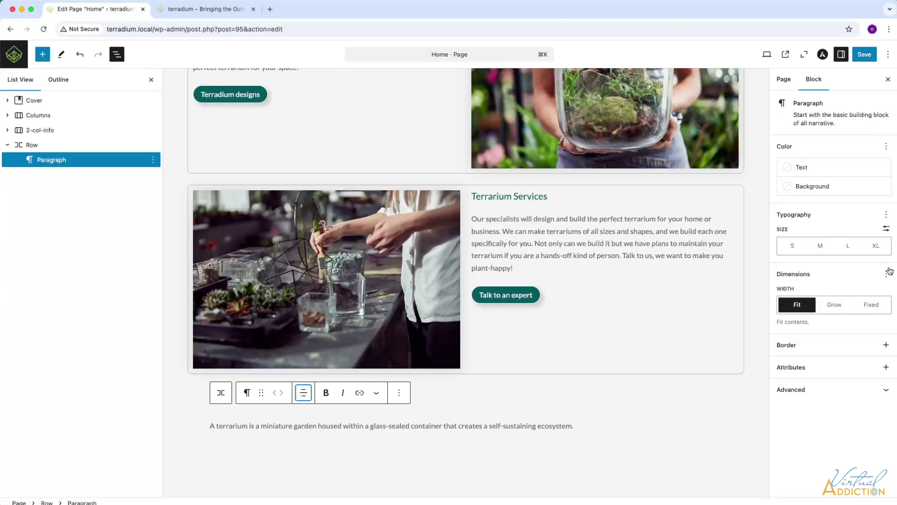
Set the row paragraph's font size to medium and its text color to the white theme color, Color 9
{"action": "left_click", "coordinate": [820, 248]}
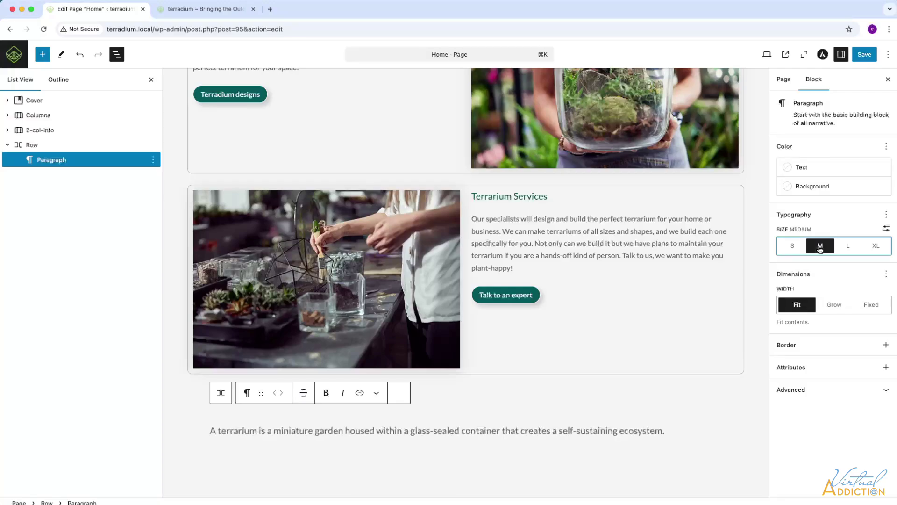
{"action": "left_click", "coordinate": [788, 169]}
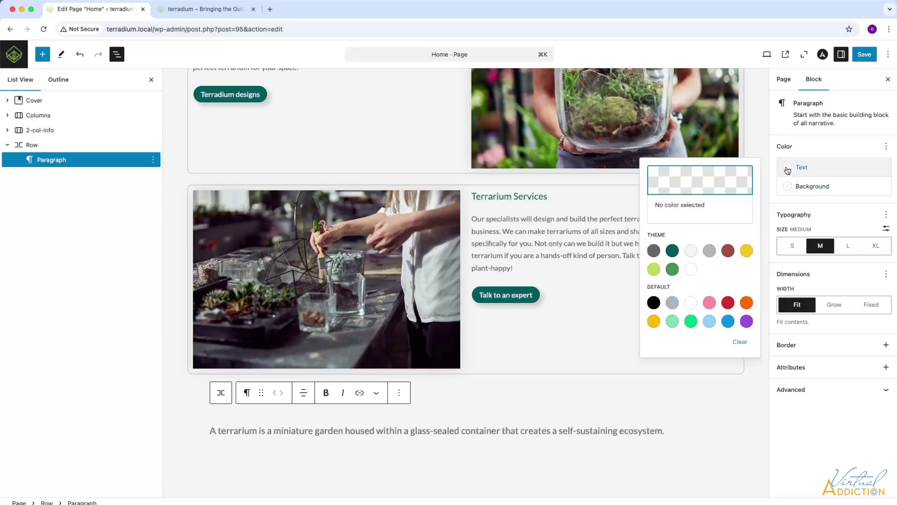
{"action": "left_click", "coordinate": [691, 269]}
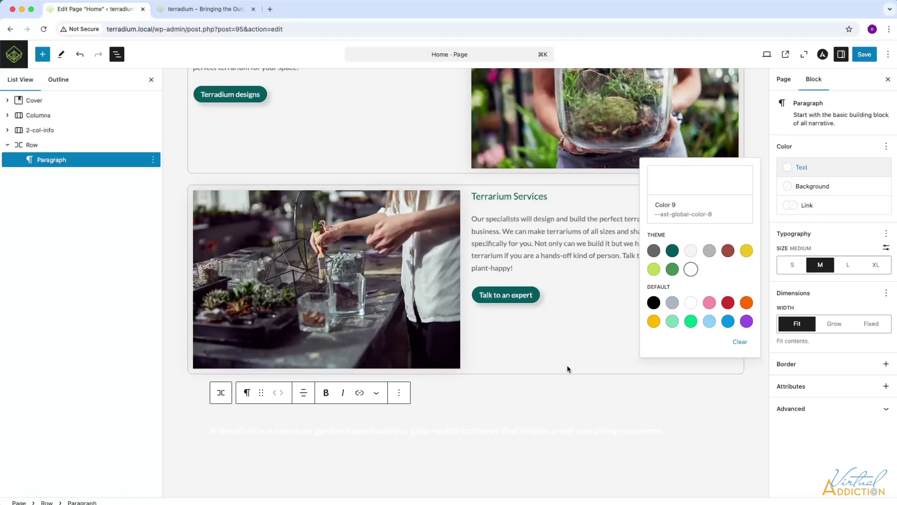
Select the Row block that holds the paragraph and justify its items to the center
{"action": "left_click", "coordinate": [31, 145]}
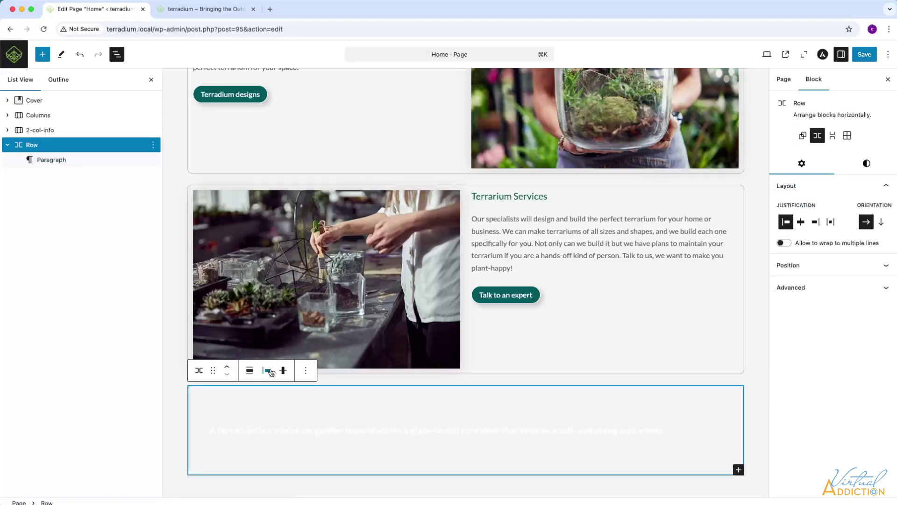
{"action": "left_click", "coordinate": [267, 371]}
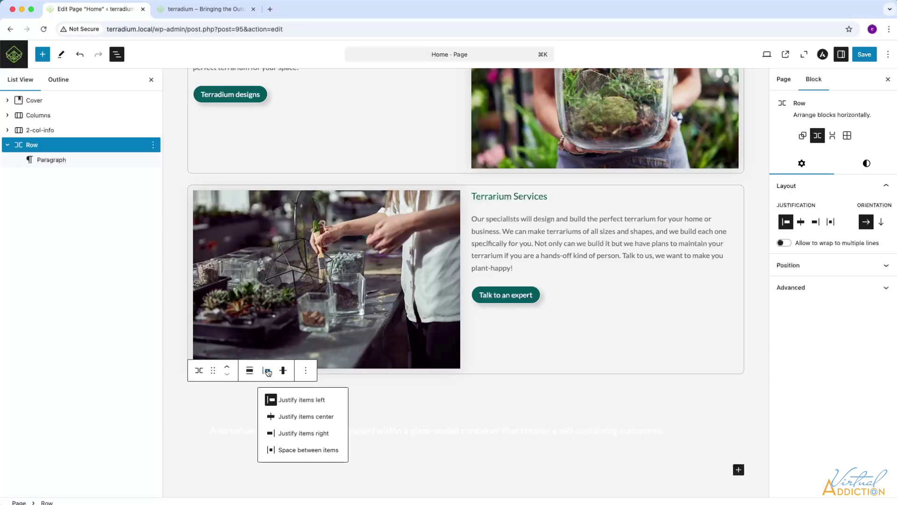
{"action": "left_click", "coordinate": [285, 418]}
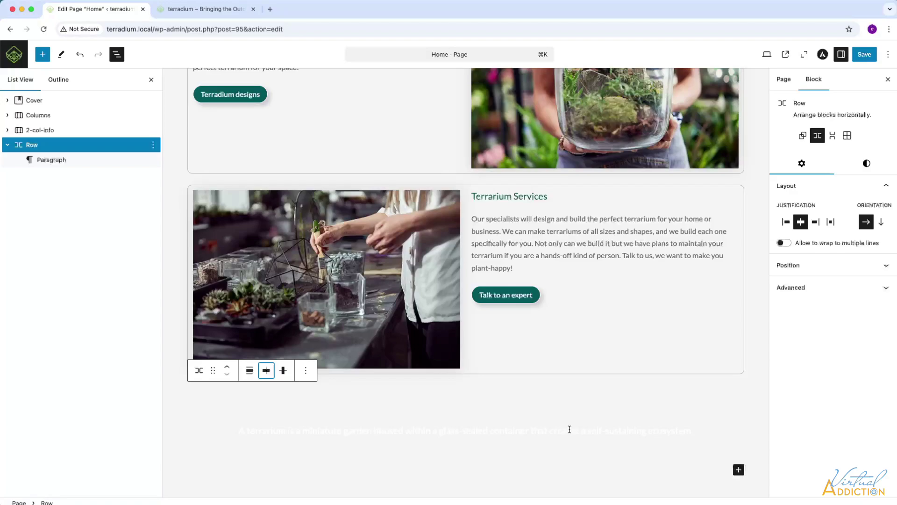
Give the Row block the dark green theme color, Color 2, as its background color
{"action": "left_click", "coordinate": [866, 165]}
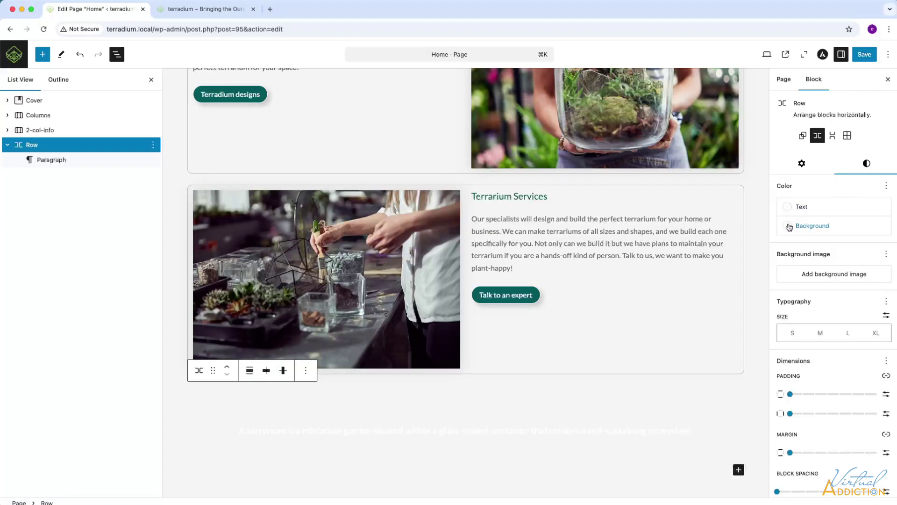
{"action": "left_click", "coordinate": [789, 227]}
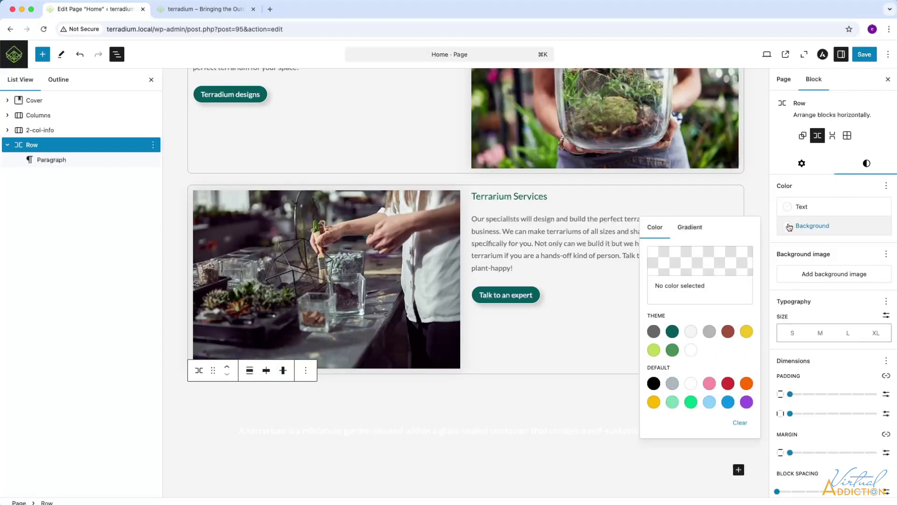
{"action": "left_click", "coordinate": [671, 333]}
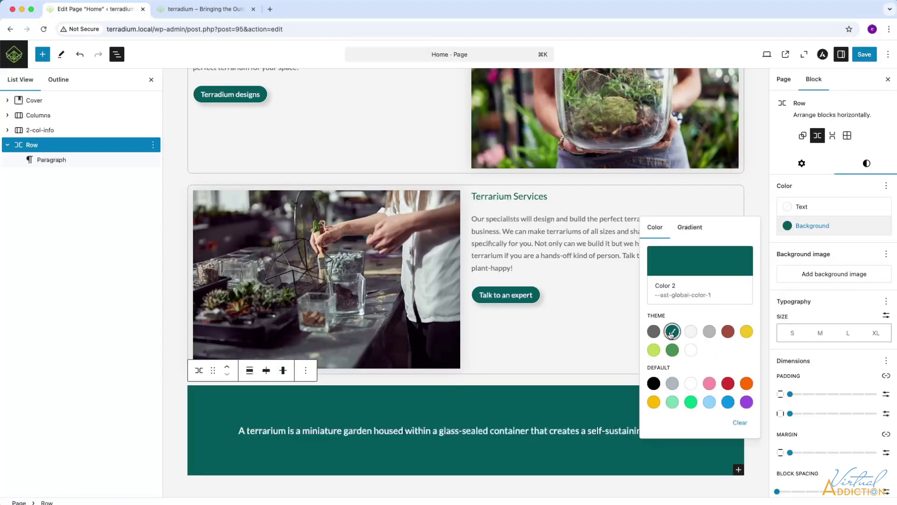
Add the home-bgRepeat image from the media library as the row's background image
{"action": "left_click", "coordinate": [819, 277]}
{"action": "left_click", "coordinate": [813, 298]}
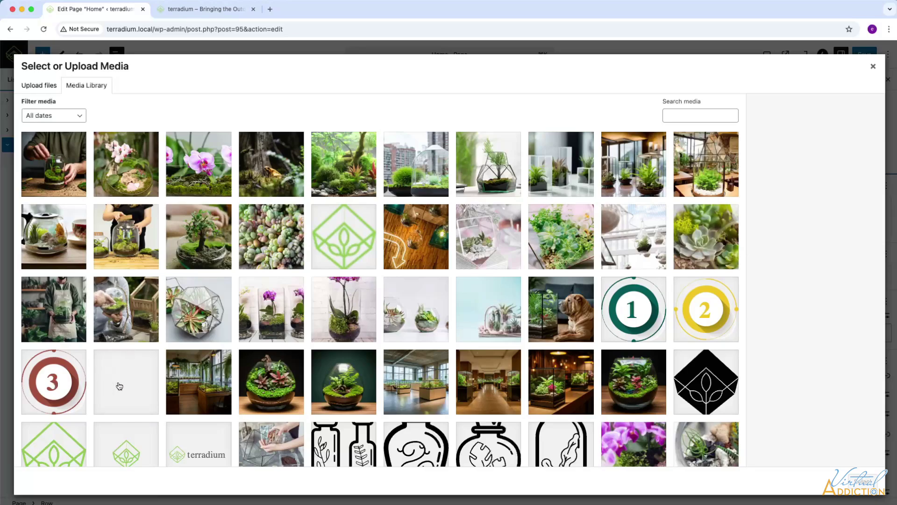
{"action": "scroll", "coordinate": [117, 386], "scroll_direction": "down", "scroll_amount": 6}
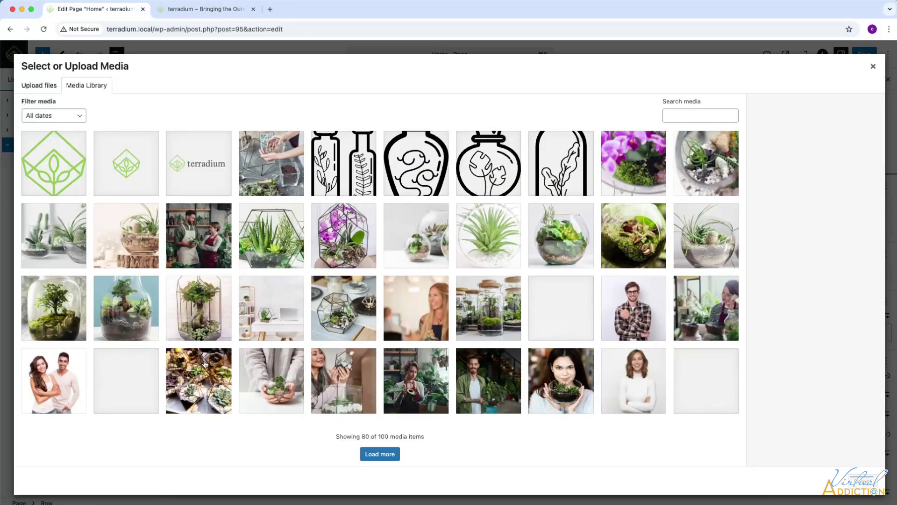
{"action": "left_click", "coordinate": [562, 309]}
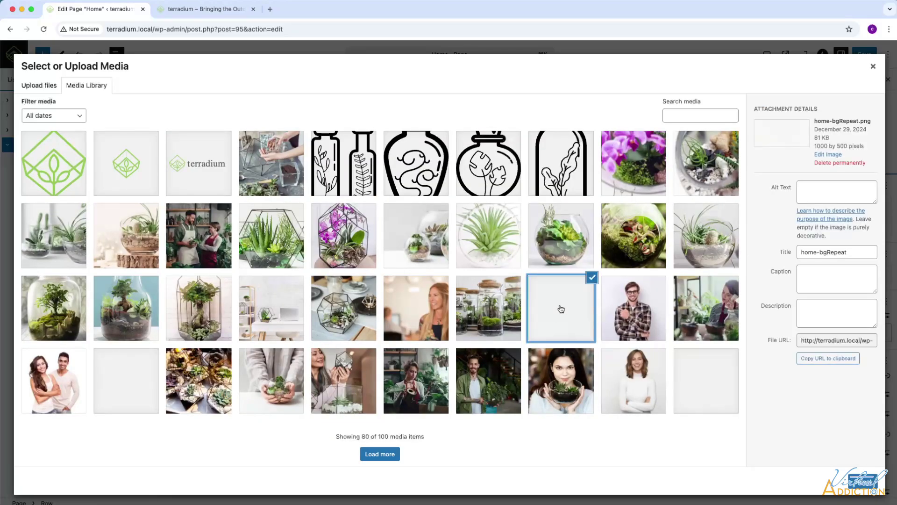
{"action": "left_click", "coordinate": [860, 481]}
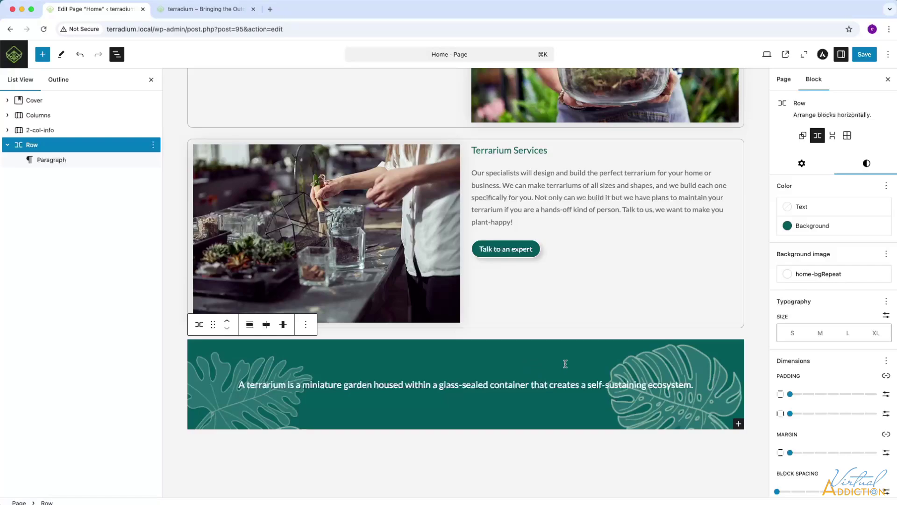
Try the row's background image with its focal point at 50% left and 80% top, and with the Contain size
{"action": "scroll", "coordinate": [821, 276], "scroll_direction": "down", "scroll_amount": 1}
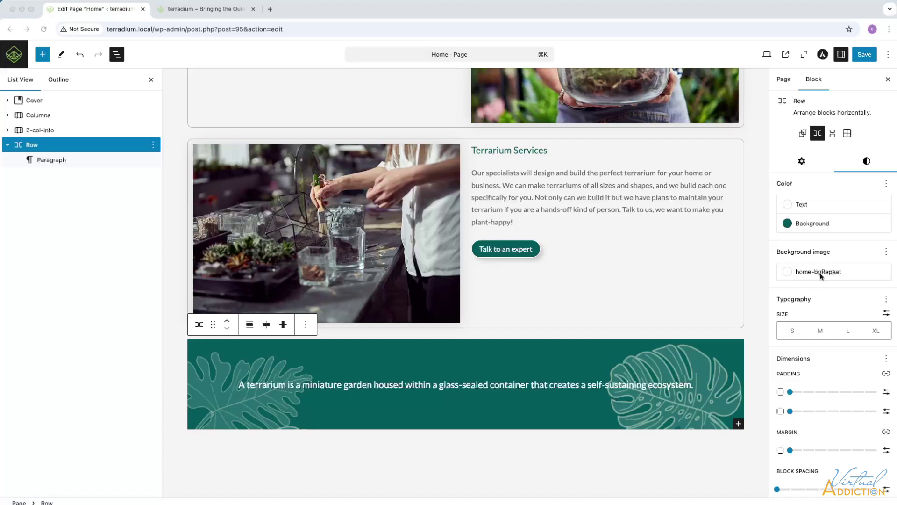
{"action": "left_click", "coordinate": [821, 276]}
{"action": "left_click", "coordinate": [821, 276]}
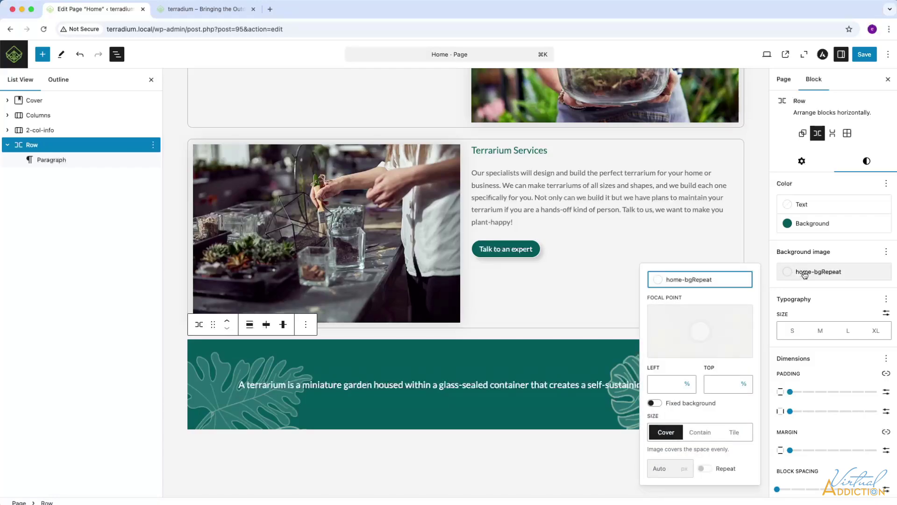
{"action": "left_click_drag", "start_coordinate": [698, 332], "coordinate": [658, 347]}
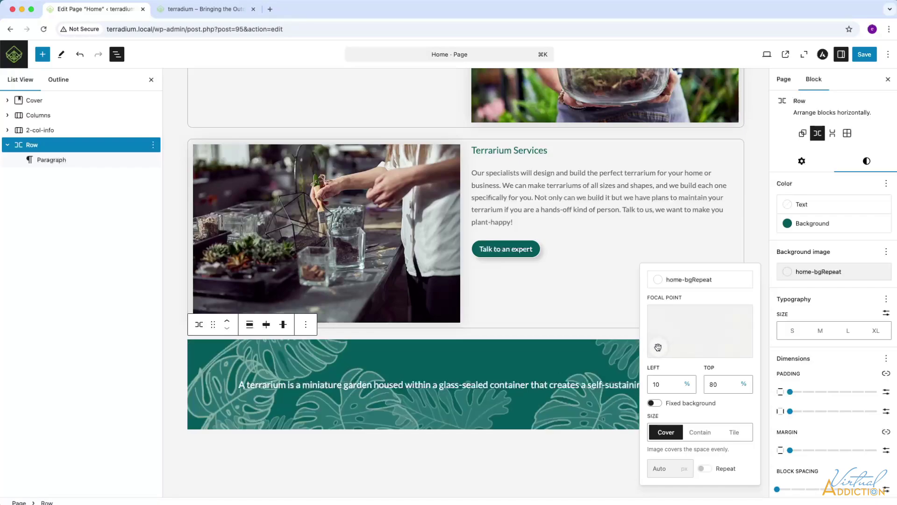
{"action": "double_click", "coordinate": [665, 384]}
{"action": "type", "text": "5"}
{"action": "left_click", "coordinate": [716, 384]}
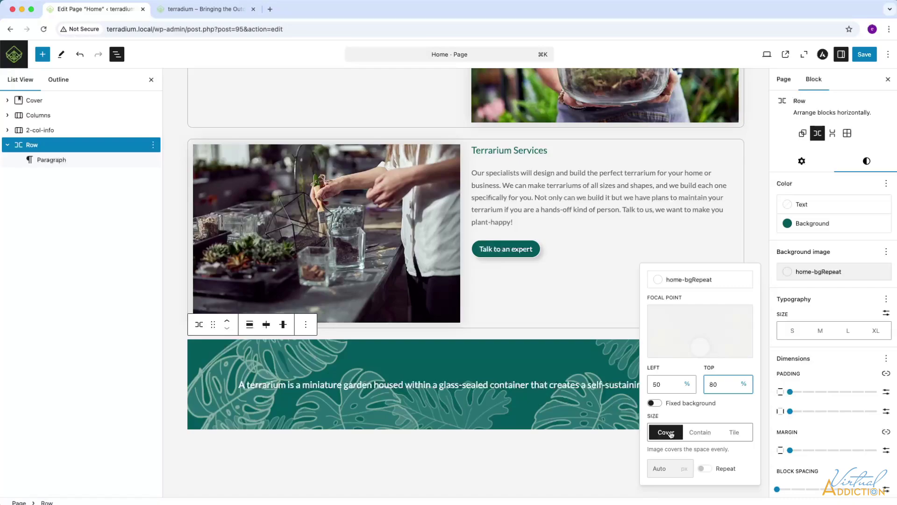
{"action": "left_click", "coordinate": [697, 433]}
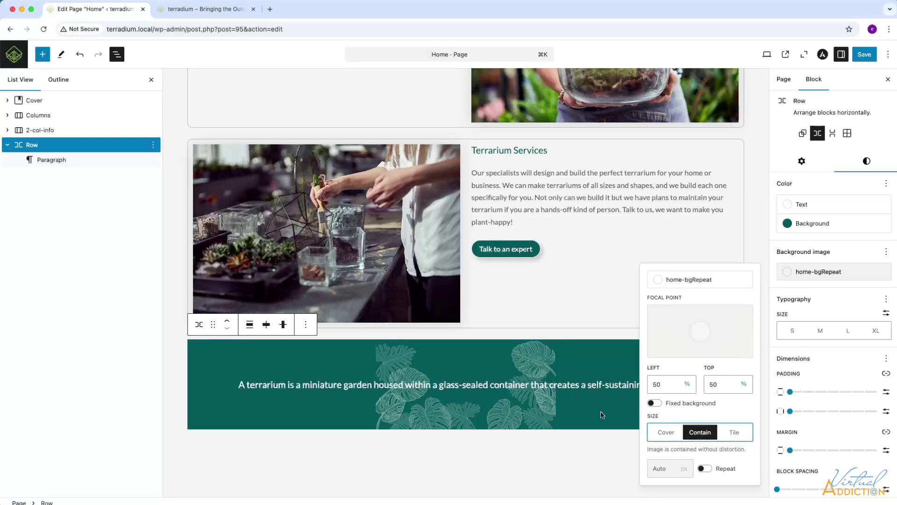
Tile the row's background image at a fixed width of 530 px with its focal point top at 100%
{"action": "left_click", "coordinate": [734, 432]}
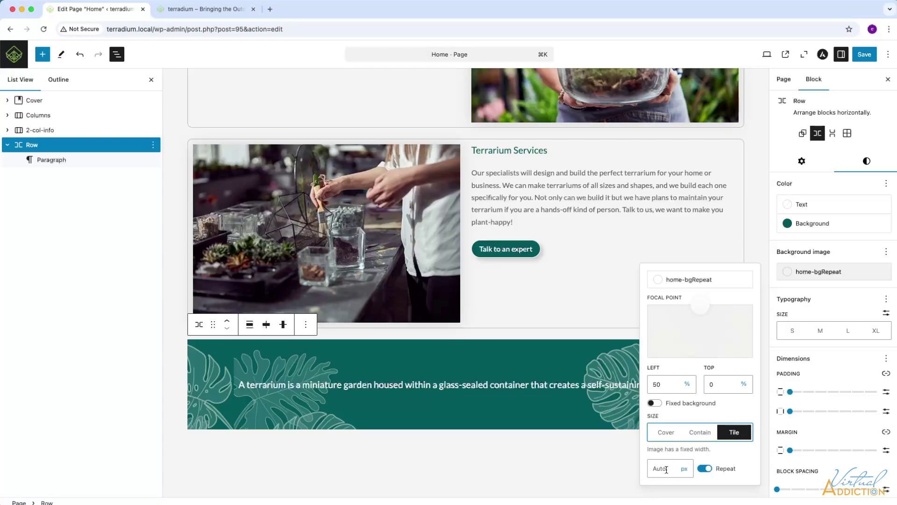
{"action": "left_click", "coordinate": [650, 466]}
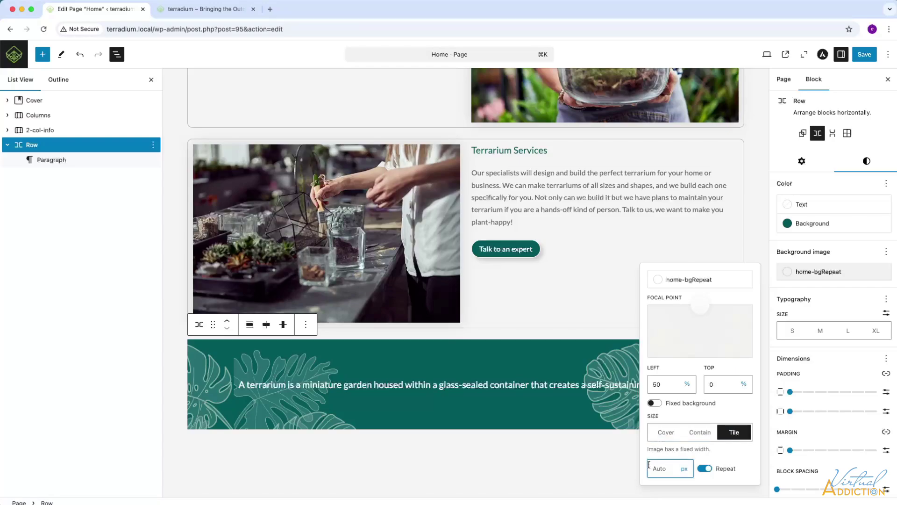
{"action": "type", "text": "530"}
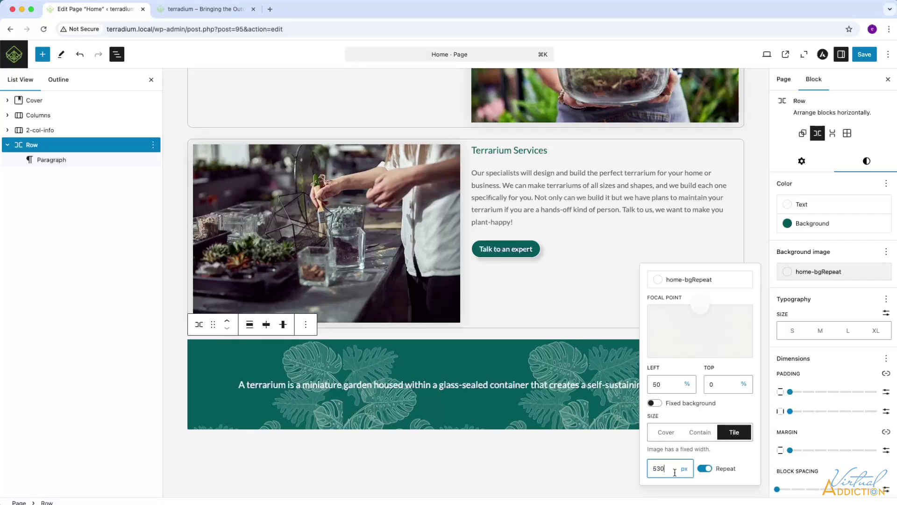
{"action": "double_click", "coordinate": [721, 385]}
{"action": "type", "text": "100"}
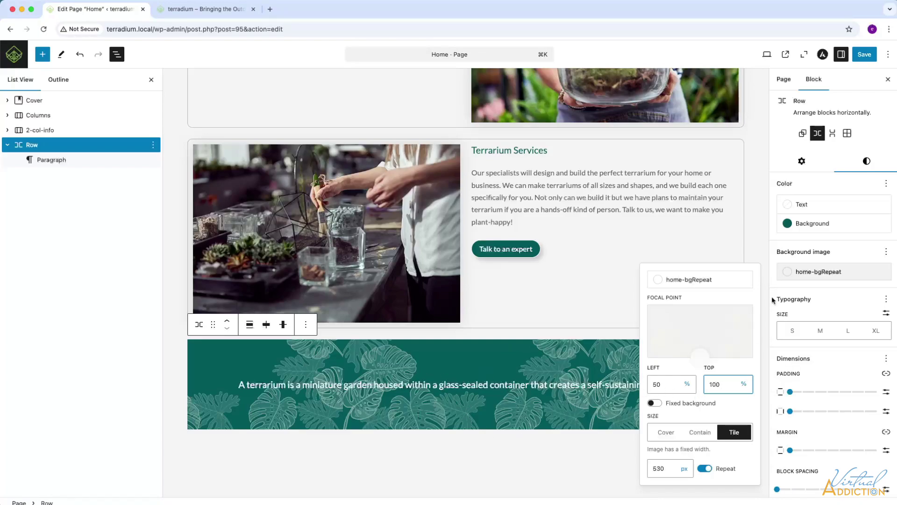
{"action": "left_click", "coordinate": [831, 296]}
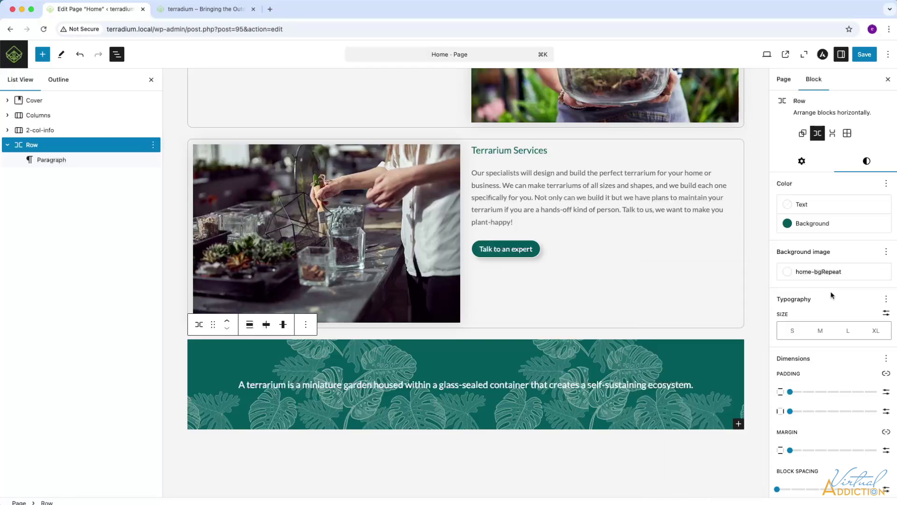
Set the row's vertical padding, horizontal padding and vertical margin to None
{"action": "left_click", "coordinate": [788, 392]}
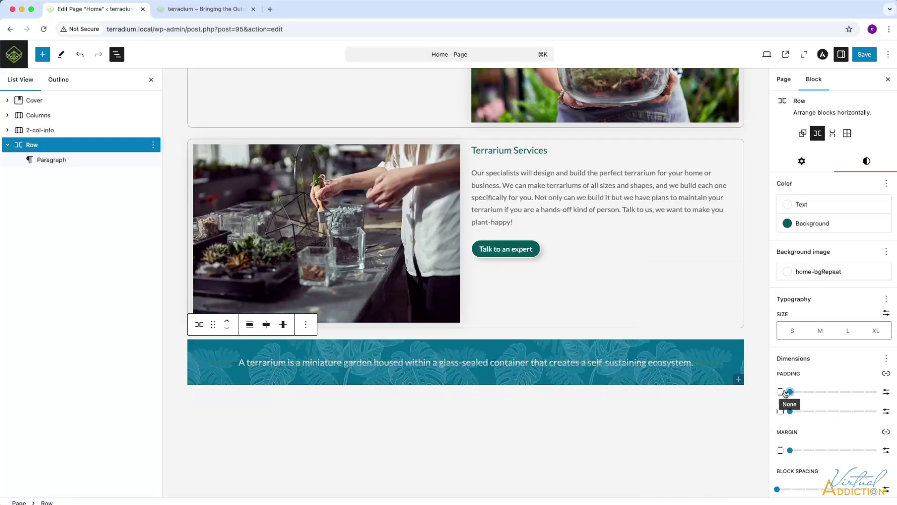
{"action": "left_click", "coordinate": [790, 411]}
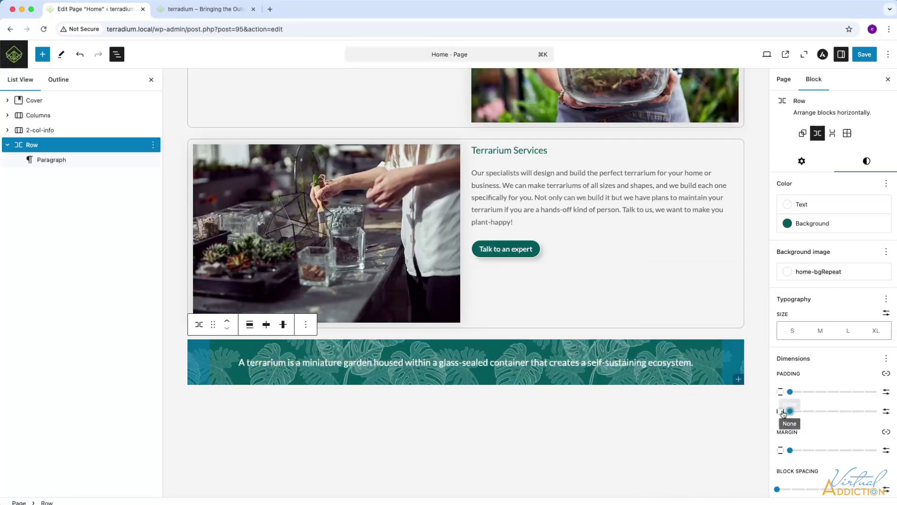
{"action": "left_click", "coordinate": [790, 450]}
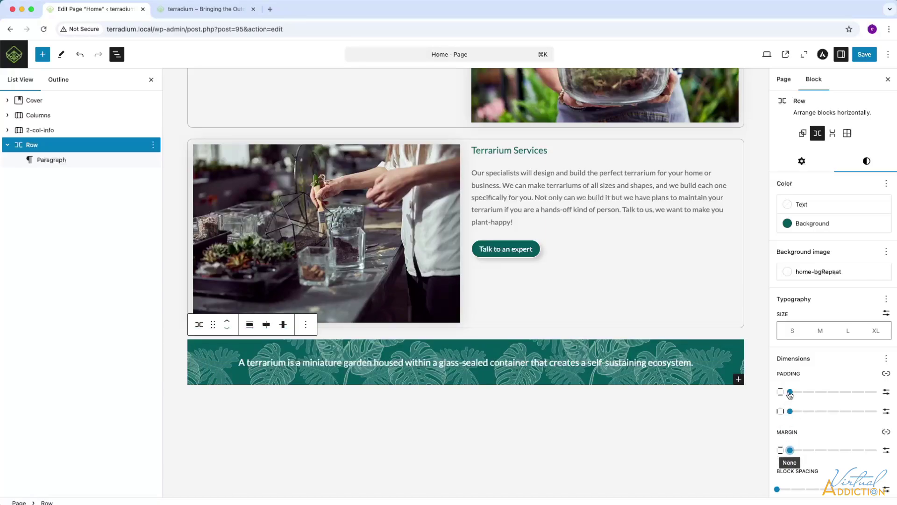
Set the row's vertical padding to Medium and its vertical margin to Small
{"action": "left_click_drag", "start_coordinate": [790, 394], "coordinate": [844, 396]}
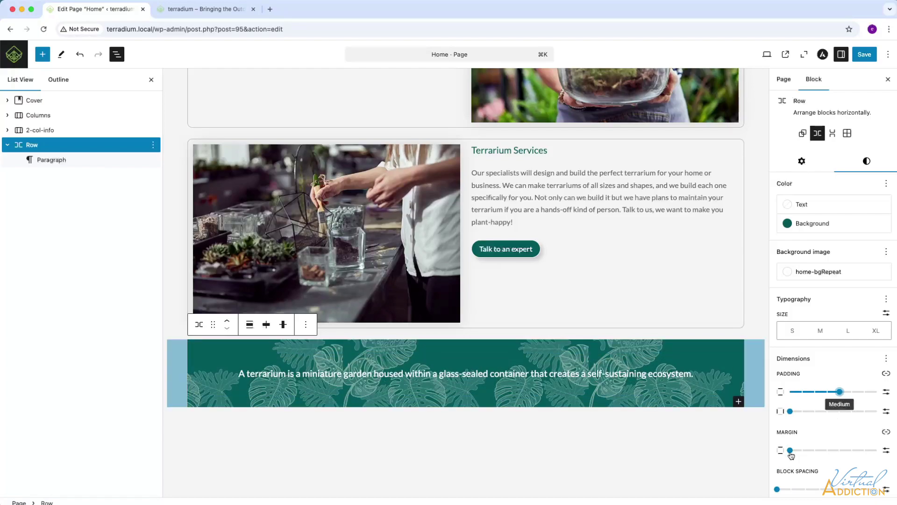
{"action": "left_click_drag", "start_coordinate": [791, 451], "coordinate": [825, 453]}
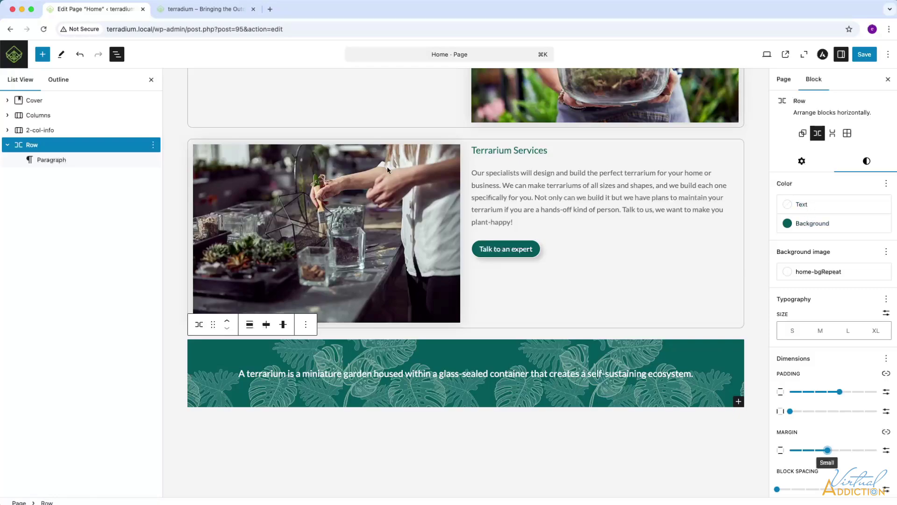
Set the Row block's alignment to Full width
{"action": "left_click", "coordinate": [66, 145]}
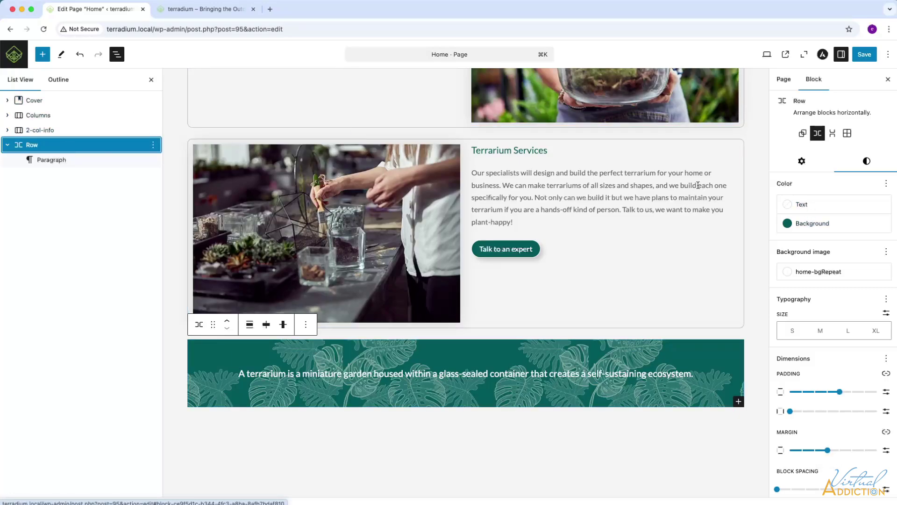
{"action": "left_click", "coordinate": [802, 161]}
{"action": "left_click", "coordinate": [249, 325]}
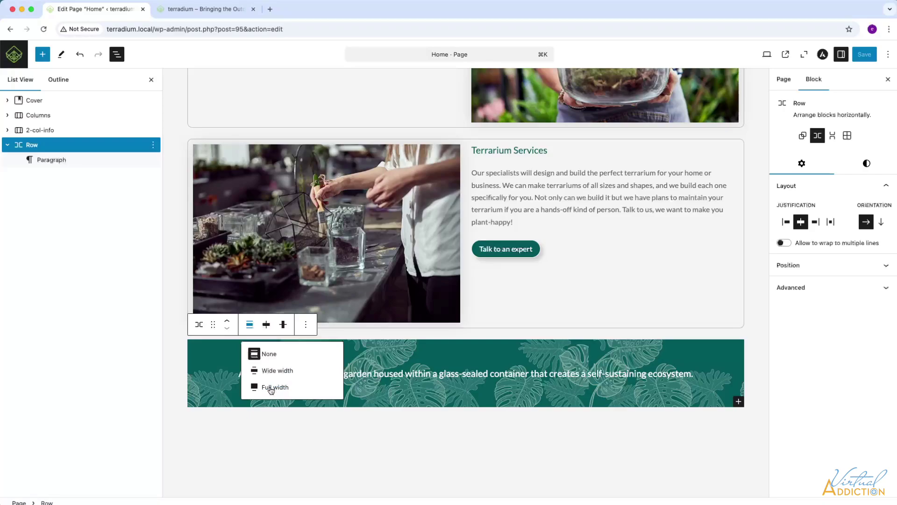
{"action": "left_click", "coordinate": [271, 388]}
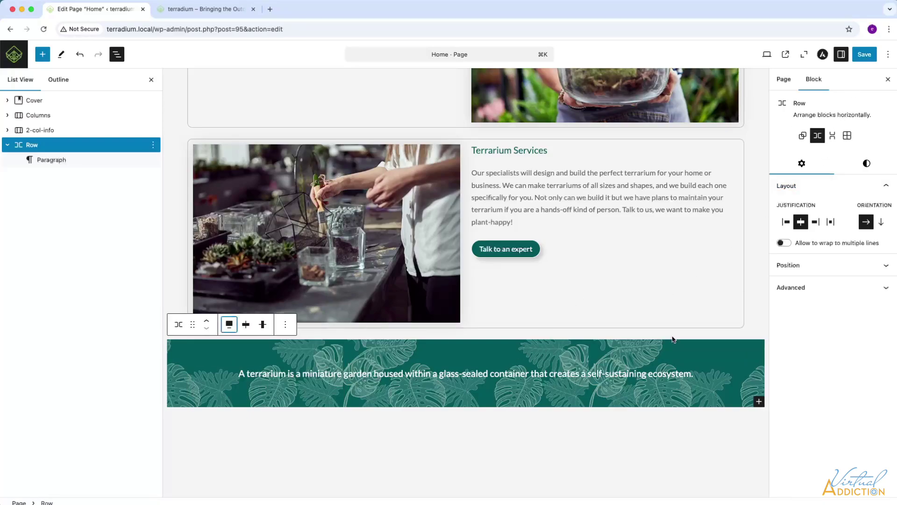
Set the row's top padding to Large and its bottom padding to X-Large, with the padding sides unlinked
{"action": "left_click", "coordinate": [867, 163]}
{"action": "scroll", "coordinate": [812, 408], "scroll_direction": "down", "scroll_amount": 4}
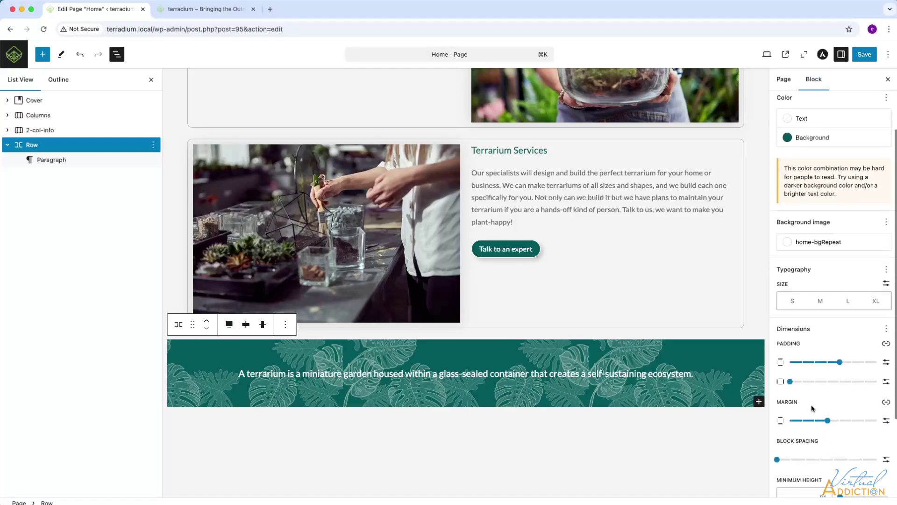
{"action": "left_click_drag", "start_coordinate": [839, 362], "coordinate": [852, 362]}
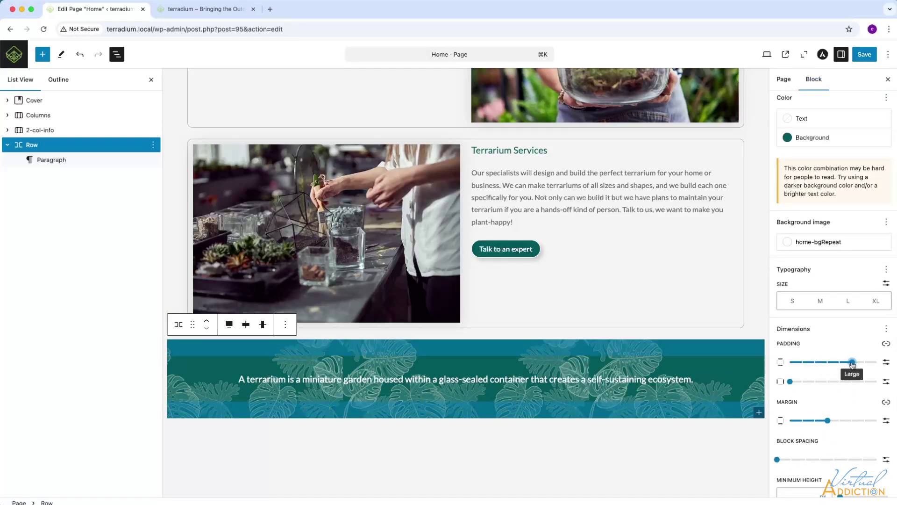
{"action": "left_click", "coordinate": [884, 345]}
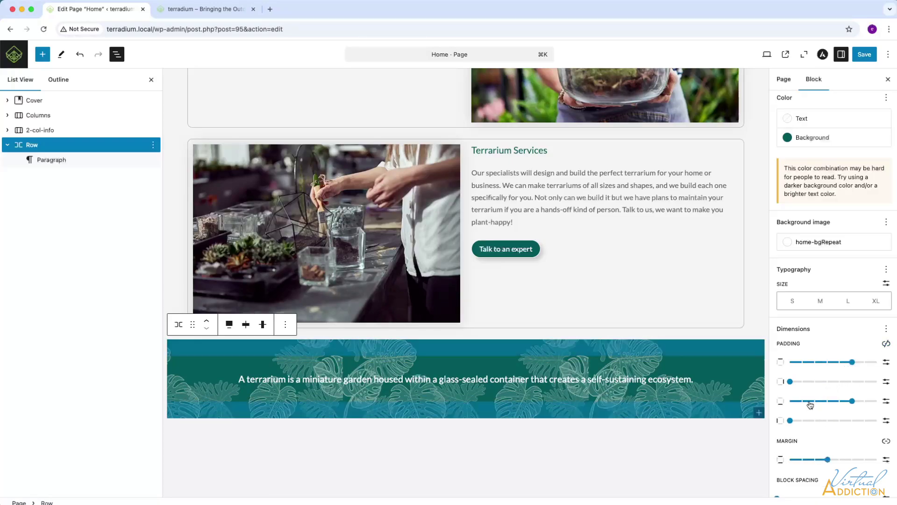
{"action": "left_click_drag", "start_coordinate": [854, 403], "coordinate": [863, 403]}
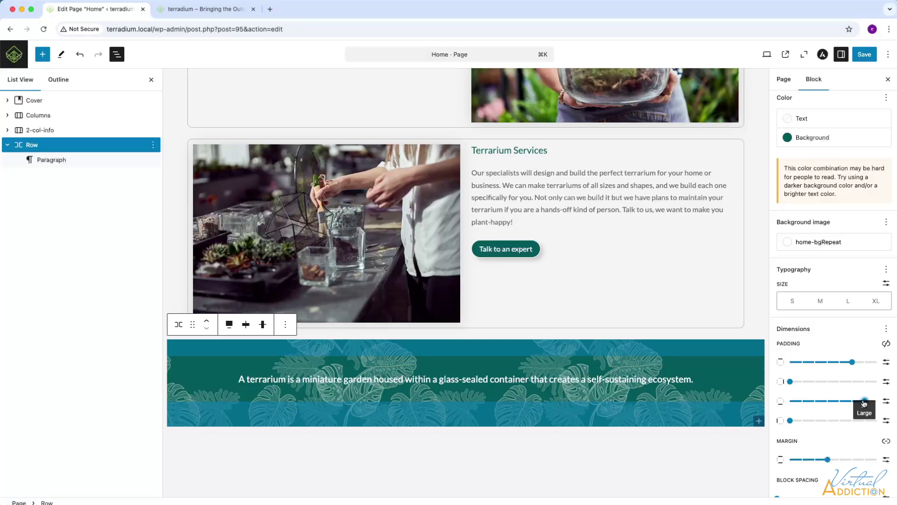
{"action": "left_click_drag", "start_coordinate": [864, 403], "coordinate": [866, 403]}
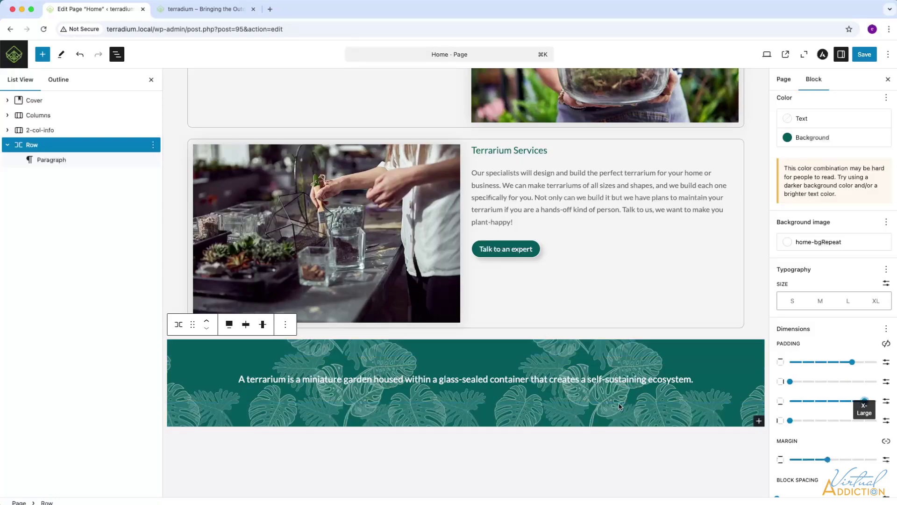
Save the Home page and check the full-width row on the reloaded live site
{"action": "left_click", "coordinate": [858, 60]}
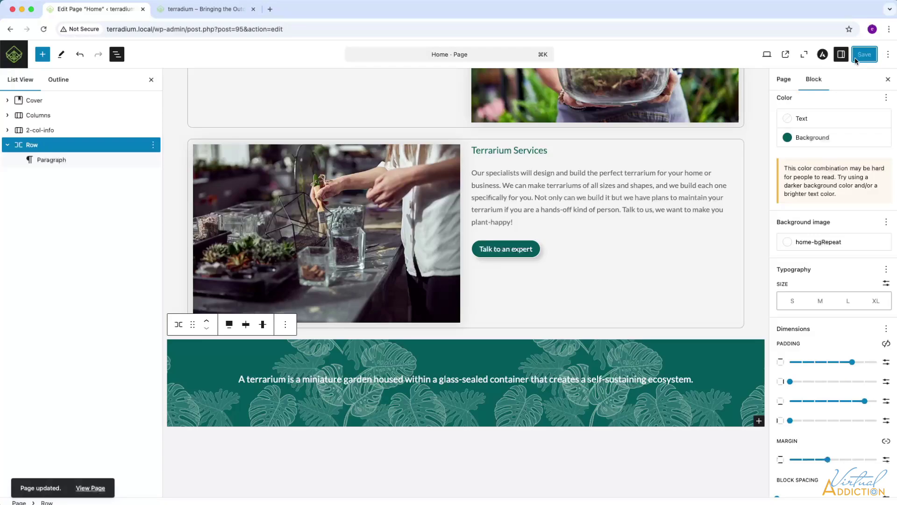
{"action": "left_click", "coordinate": [223, 10]}
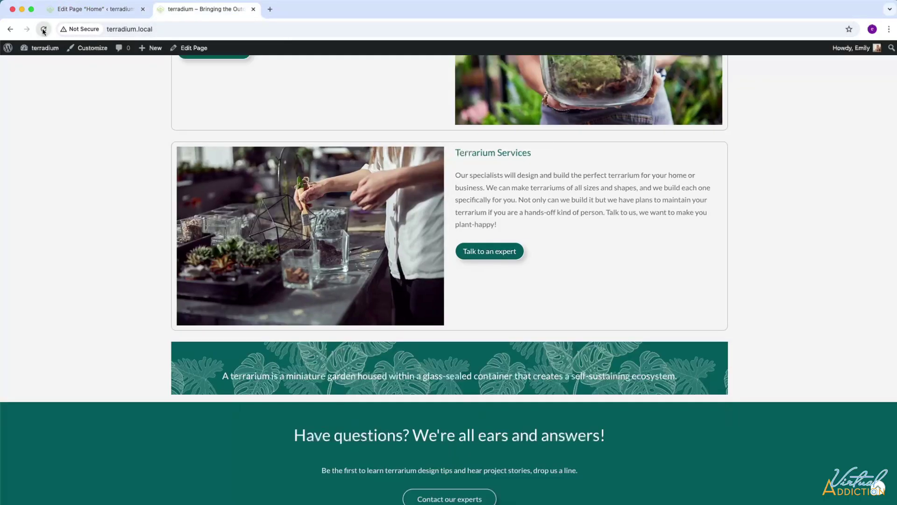
{"action": "scroll", "coordinate": [573, 318], "scroll_direction": "down", "scroll_amount": 2}
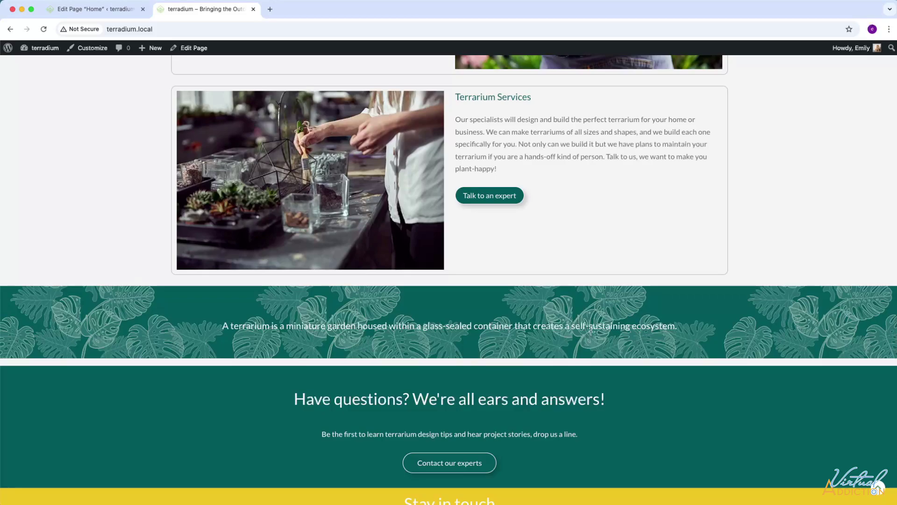
Back in the page editor, insert a Buttons block after the terrarium paragraph inside the row
{"action": "left_click", "coordinate": [104, 12]}
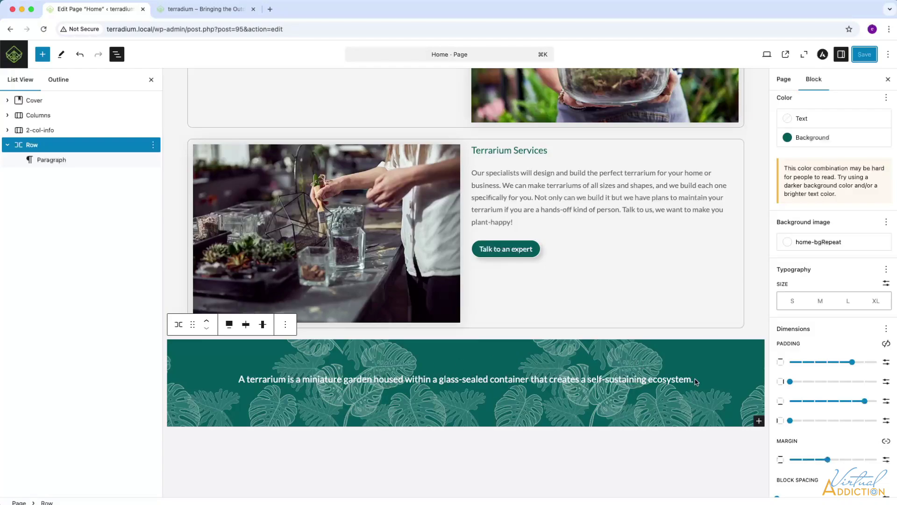
{"action": "left_click", "coordinate": [68, 161]}
{"action": "left_click", "coordinate": [47, 60]}
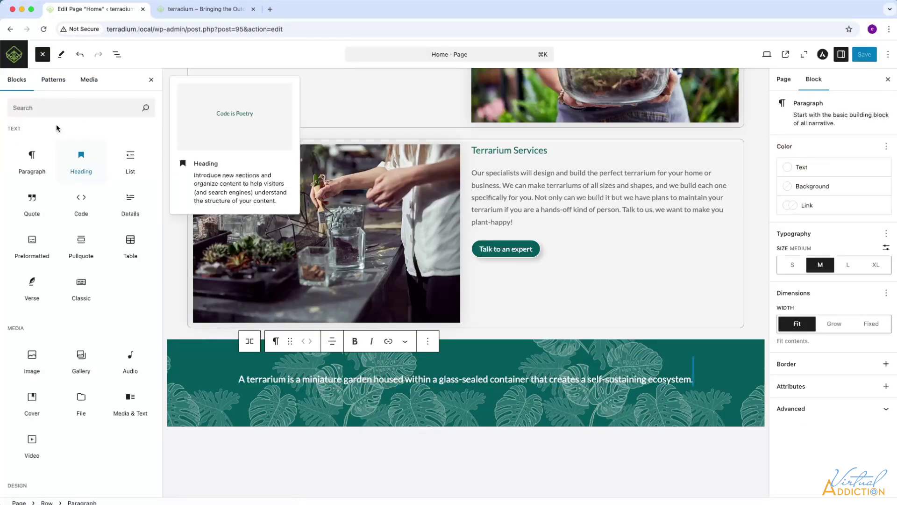
{"action": "left_click", "coordinate": [39, 107]}
{"action": "type", "text": "button"}
{"action": "key", "text": "Return"}
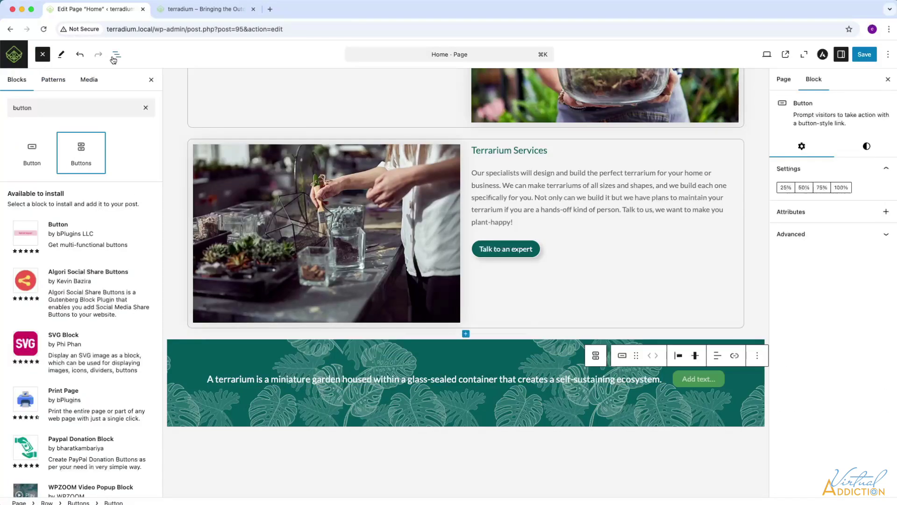
Convert the Row block to a Stack and center its items horizontally
{"action": "left_click", "coordinate": [117, 54]}
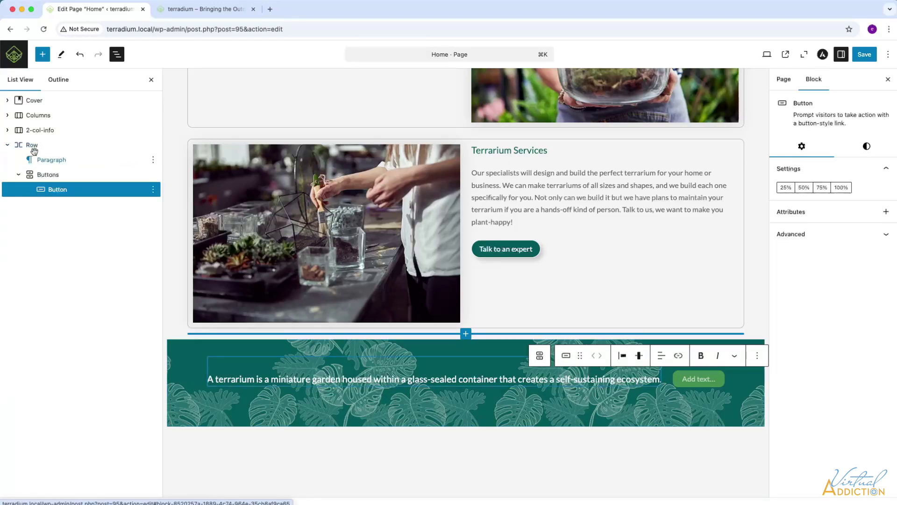
{"action": "left_click", "coordinate": [31, 145]}
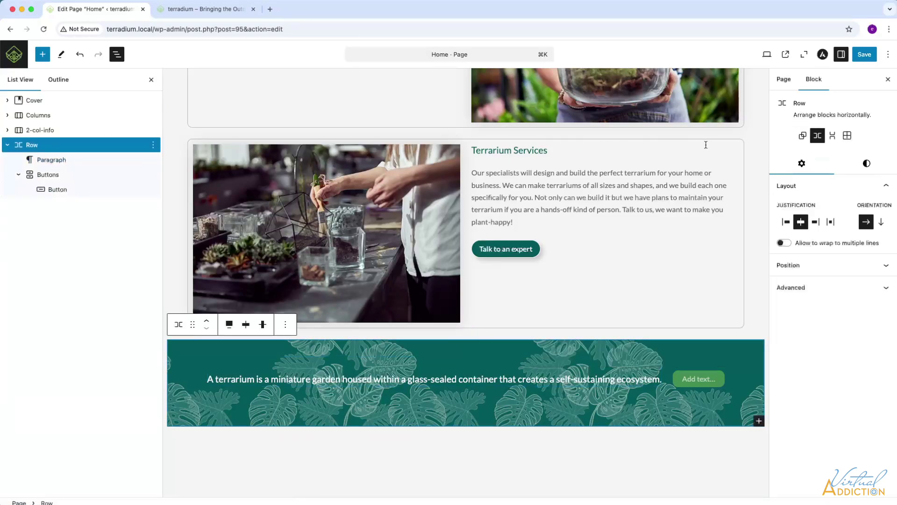
{"action": "left_click", "coordinate": [832, 137]}
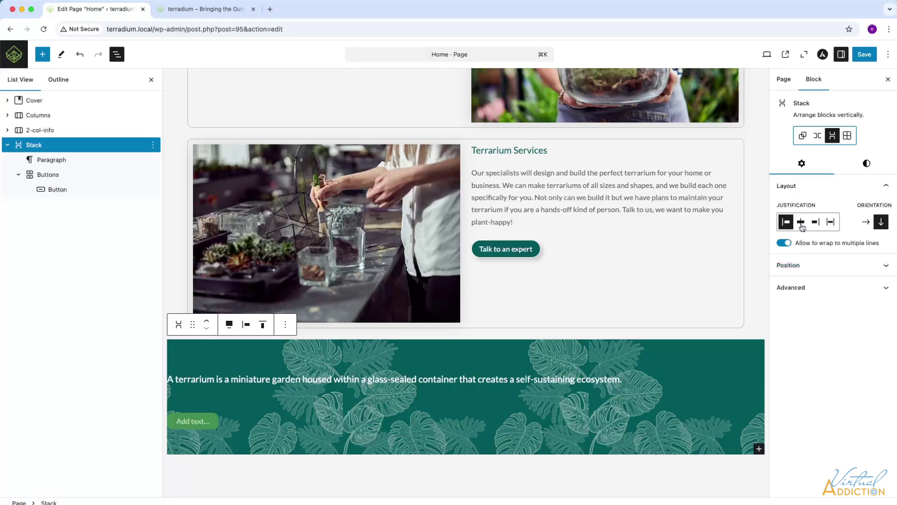
{"action": "left_click", "coordinate": [802, 225]}
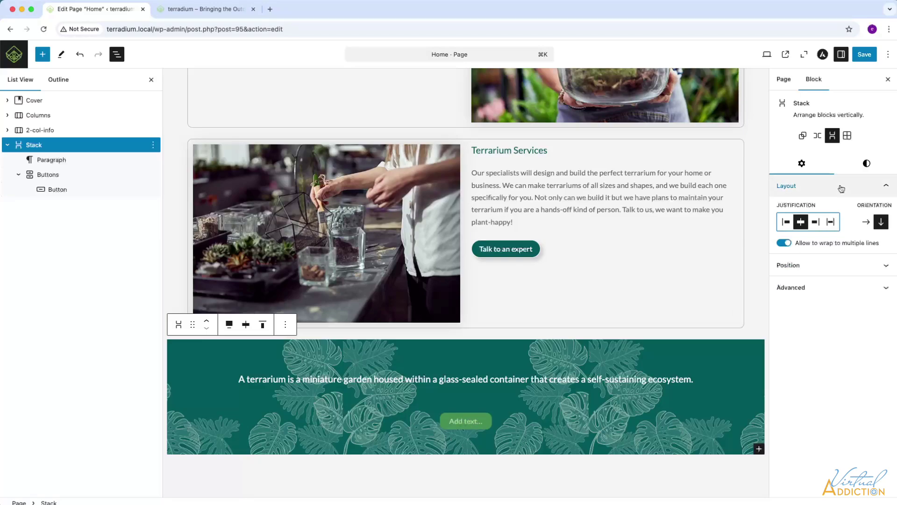
Set the Stack's block spacing to None
{"action": "left_click", "coordinate": [868, 165]}
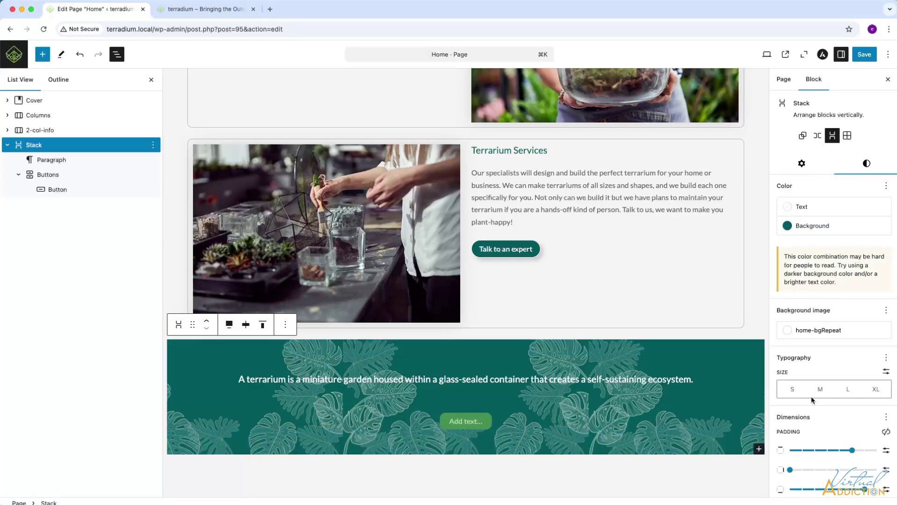
{"action": "scroll", "coordinate": [822, 432], "scroll_direction": "down", "scroll_amount": 3}
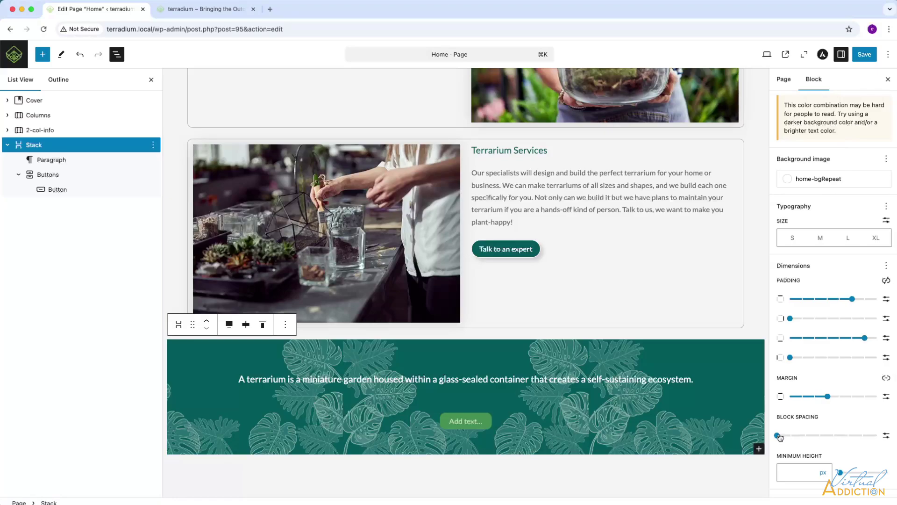
{"action": "left_click_drag", "start_coordinate": [779, 436], "coordinate": [767, 436]}
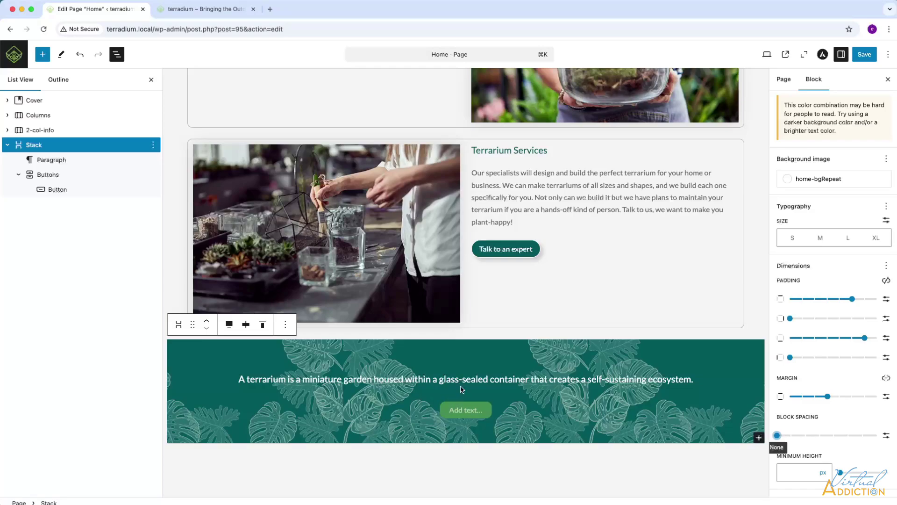
Label the button "Learn more about our services" and set its text color to the white theme color, Color 9
{"action": "left_click", "coordinate": [466, 409]}
{"action": "type", "text": "Learn more about our services"}
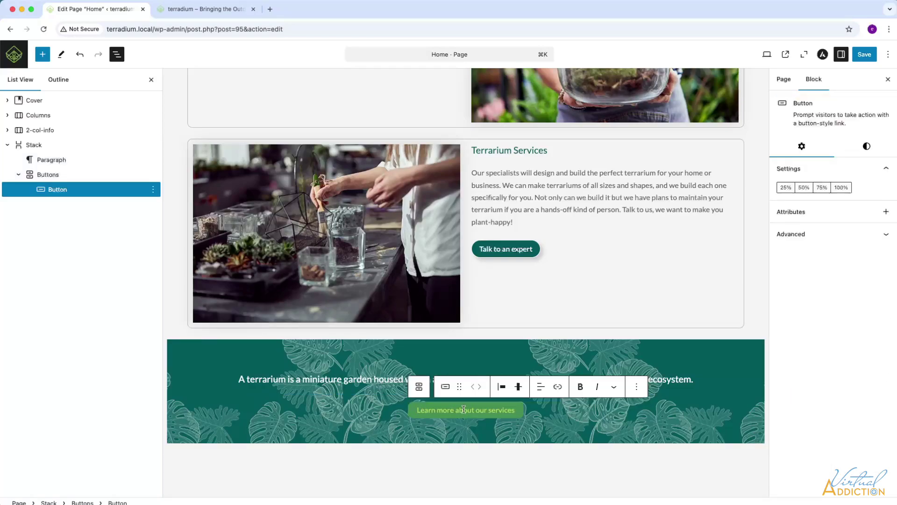
{"action": "left_click_drag", "start_coordinate": [515, 410], "coordinate": [415, 412]}
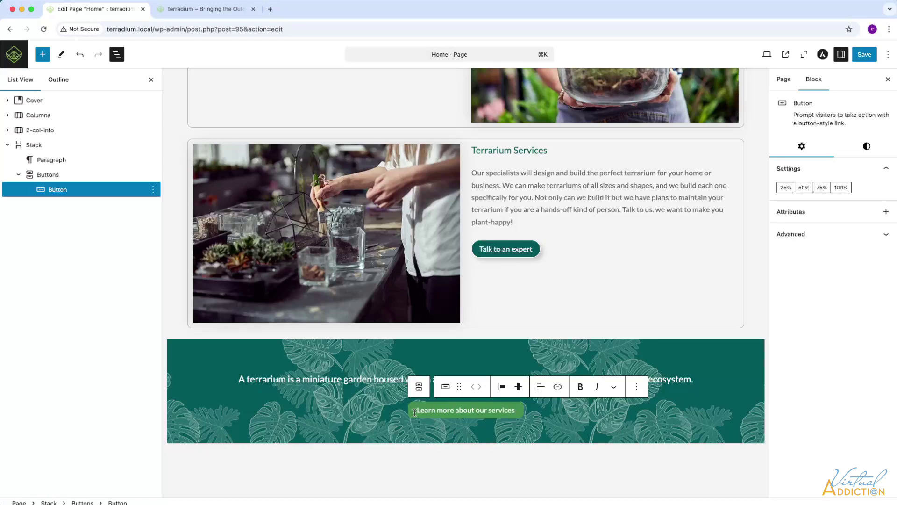
{"action": "left_click", "coordinate": [866, 148]}
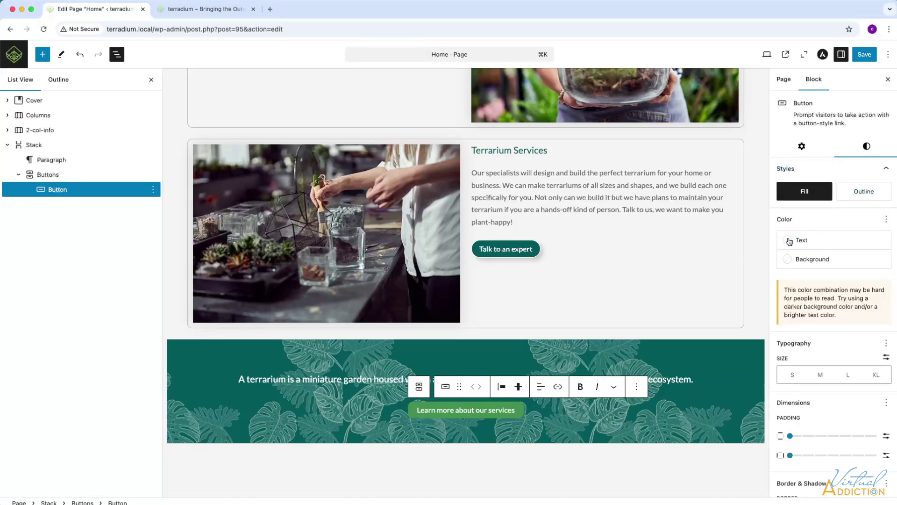
{"action": "left_click", "coordinate": [790, 240]}
{"action": "left_click", "coordinate": [691, 342]}
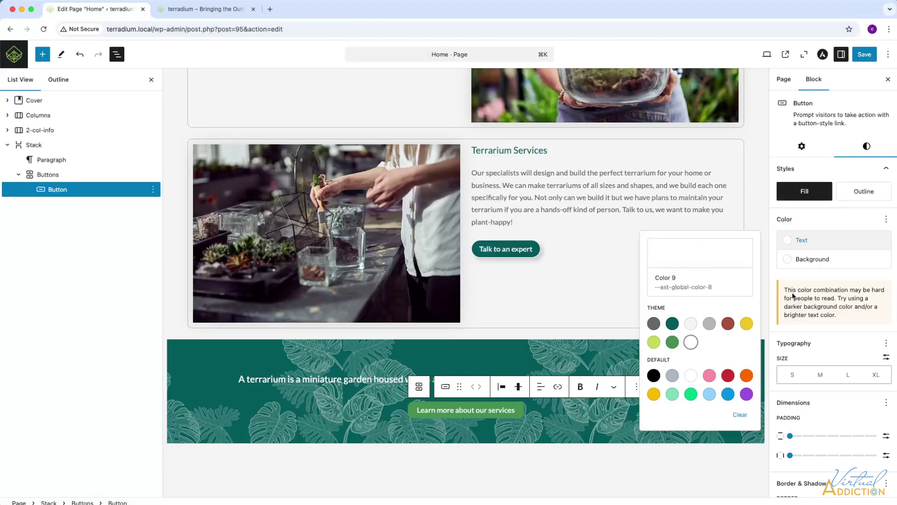
Give the button a semi-transparent white background with the custom color #FFFFFF59
{"action": "left_click", "coordinate": [790, 260]}
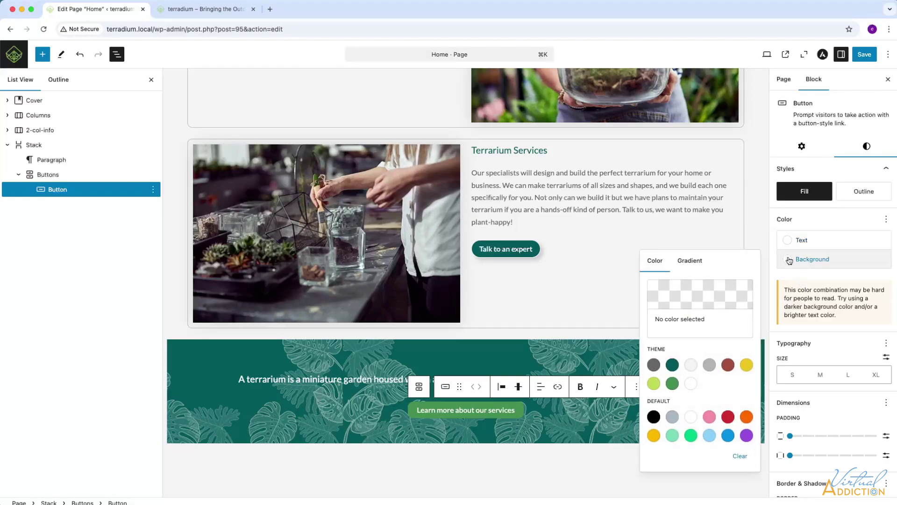
{"action": "left_click", "coordinate": [692, 382]}
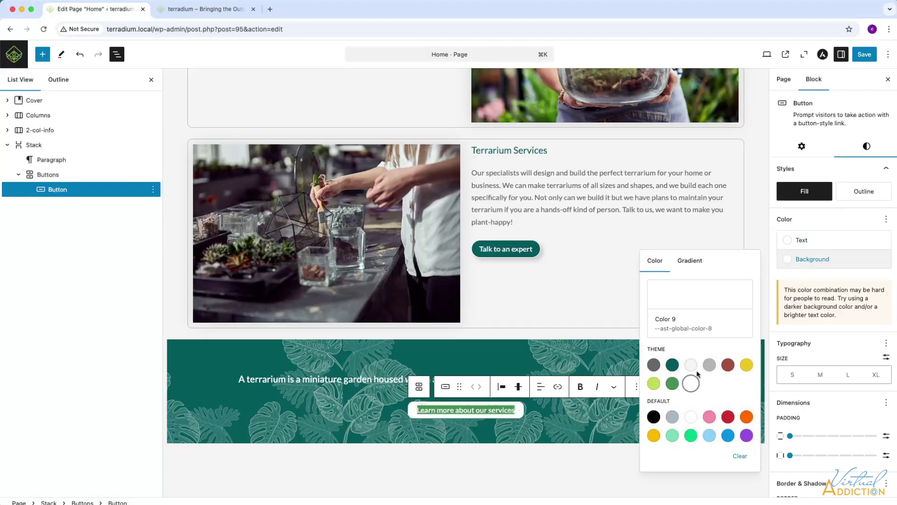
{"action": "left_click", "coordinate": [714, 307]}
{"action": "left_click_drag", "start_coordinate": [623, 403], "coordinate": [569, 403]}
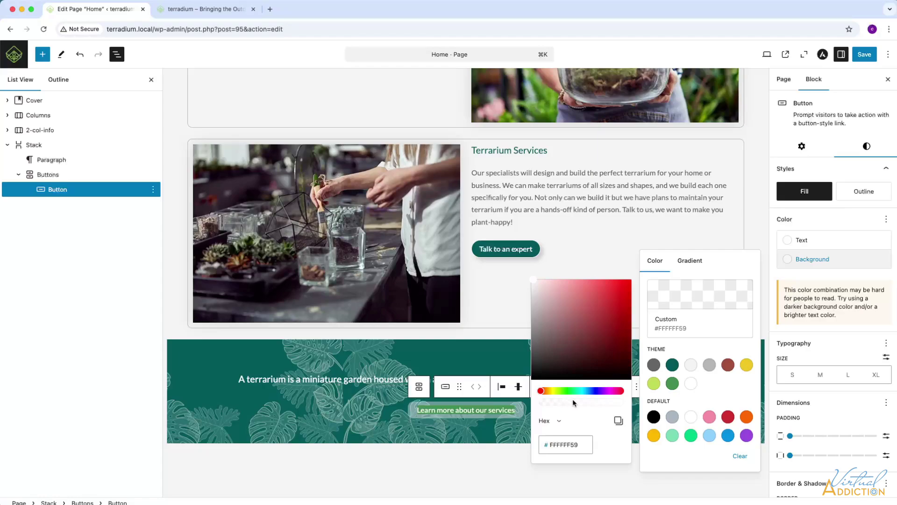
Give the button a 1 px border in the white theme color, Color 9
{"action": "scroll", "coordinate": [794, 430], "scroll_direction": "down", "scroll_amount": 3}
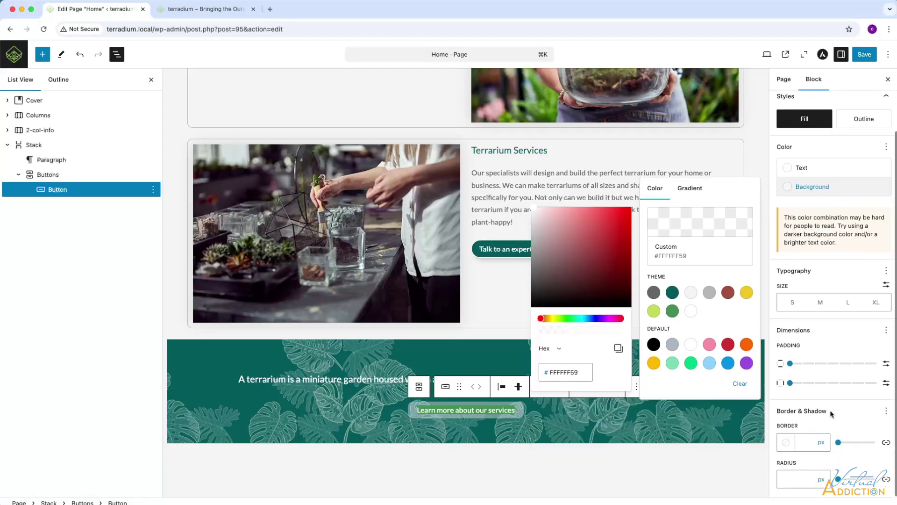
{"action": "left_click", "coordinate": [788, 444]}
{"action": "left_click", "coordinate": [688, 345]}
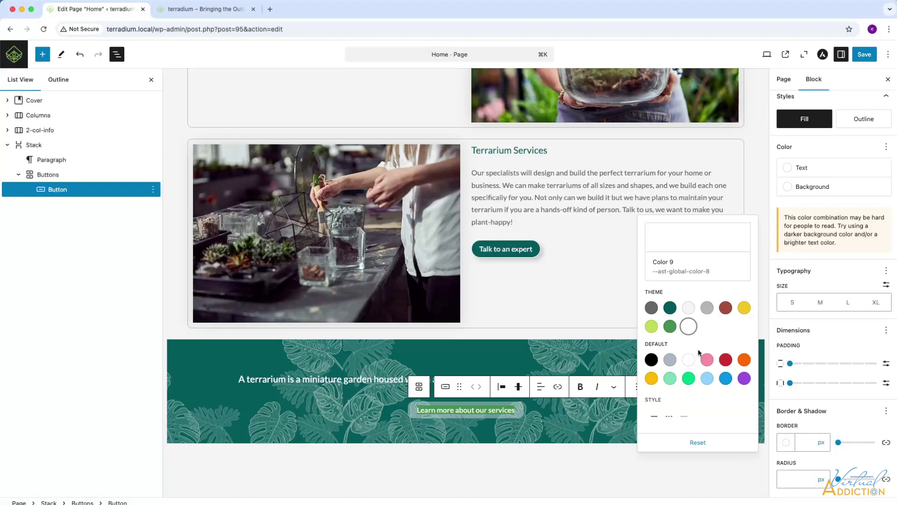
{"action": "left_click", "coordinate": [804, 442]}
{"action": "type", "text": "1"}
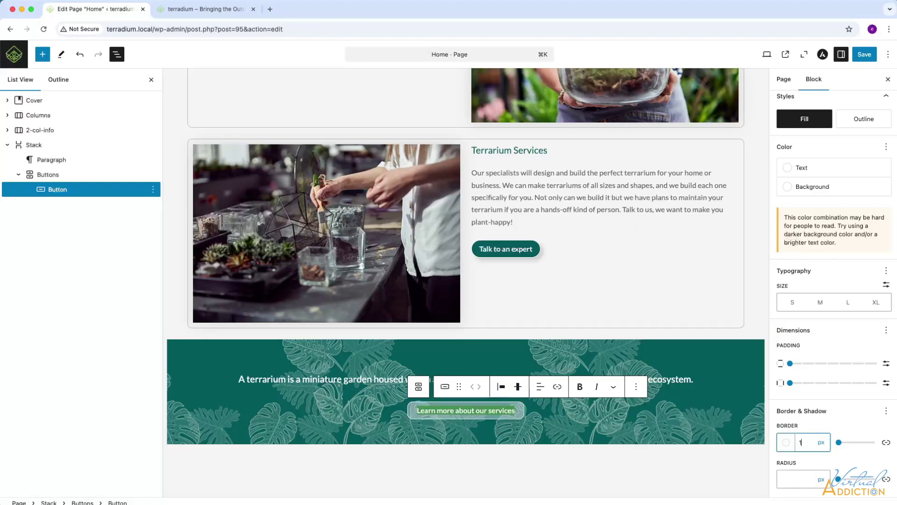
Enable the shadow setting for the button and apply the first drop shadow preset after the empty one
{"action": "left_click", "coordinate": [887, 412]}
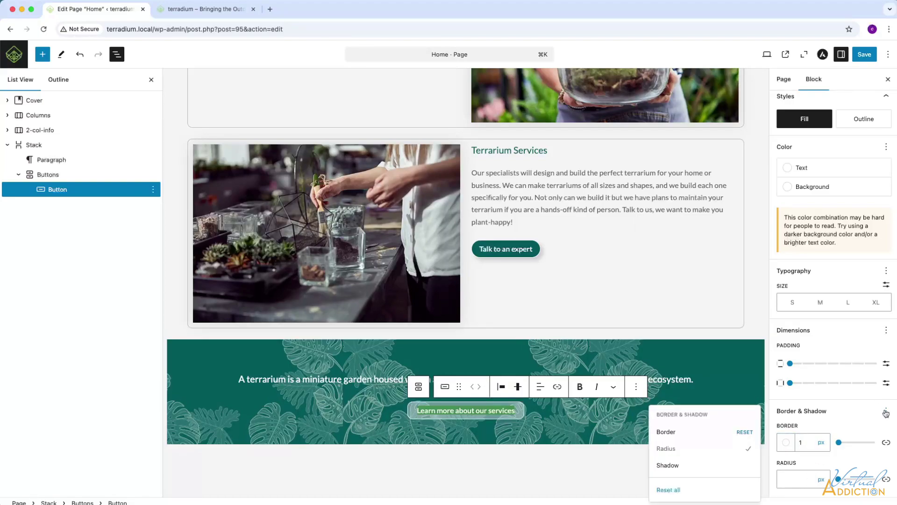
{"action": "left_click", "coordinate": [717, 462]}
{"action": "left_click", "coordinate": [804, 480]}
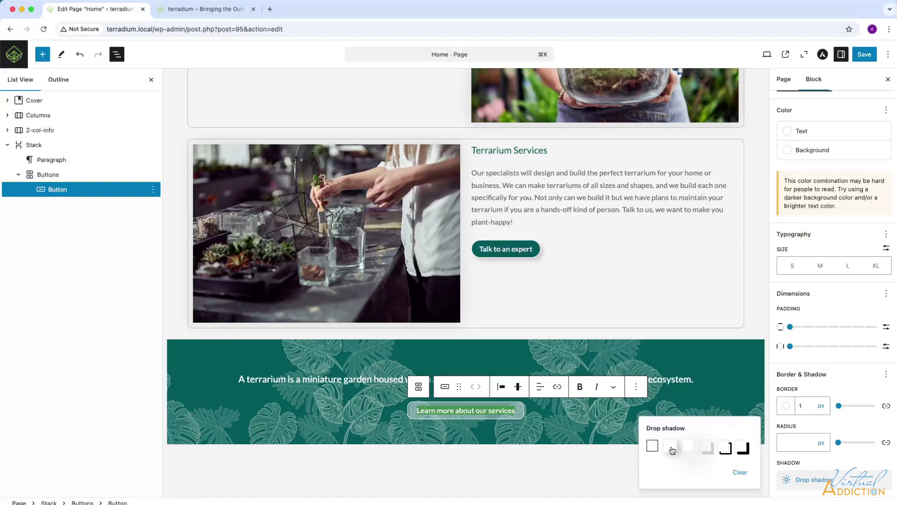
{"action": "left_click", "coordinate": [670, 446]}
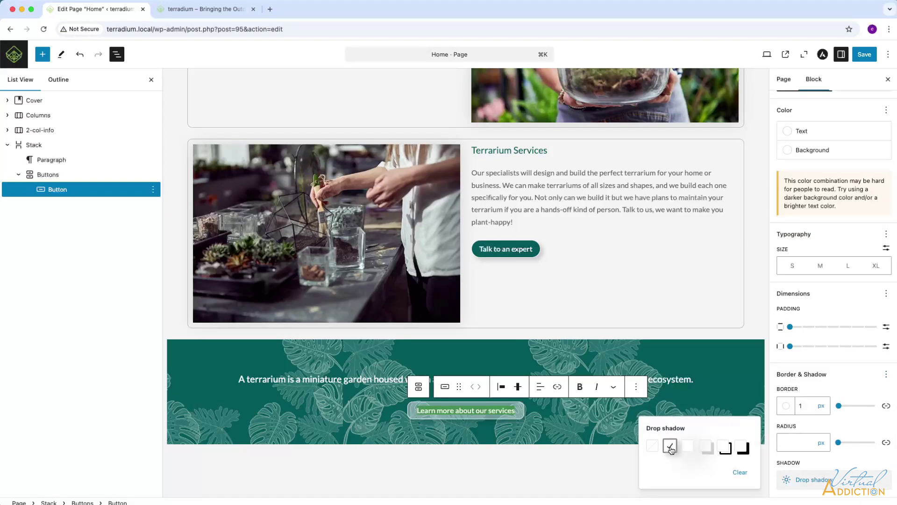
{"action": "left_click", "coordinate": [489, 426]}
{"action": "left_click", "coordinate": [475, 461]}
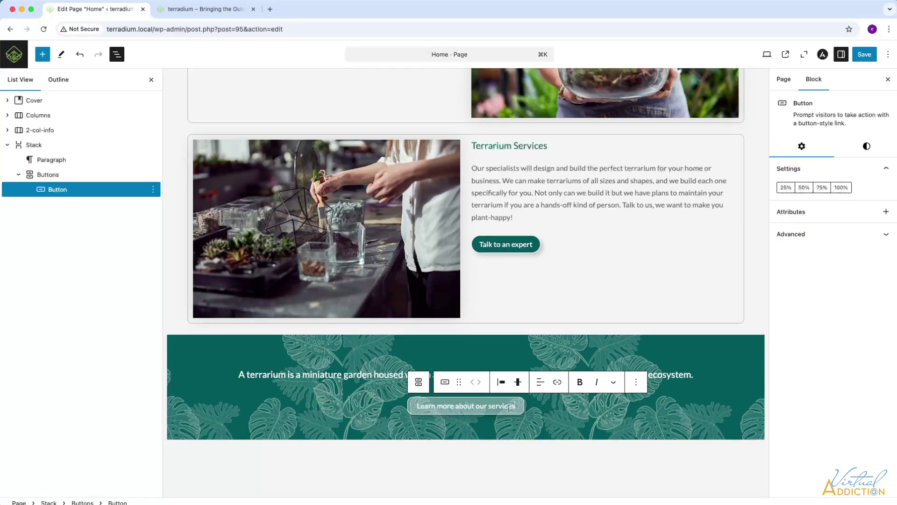
Save the Home page and reload the live site to check the banner and its button
{"action": "left_click", "coordinate": [865, 56]}
{"action": "left_click", "coordinate": [203, 8]}
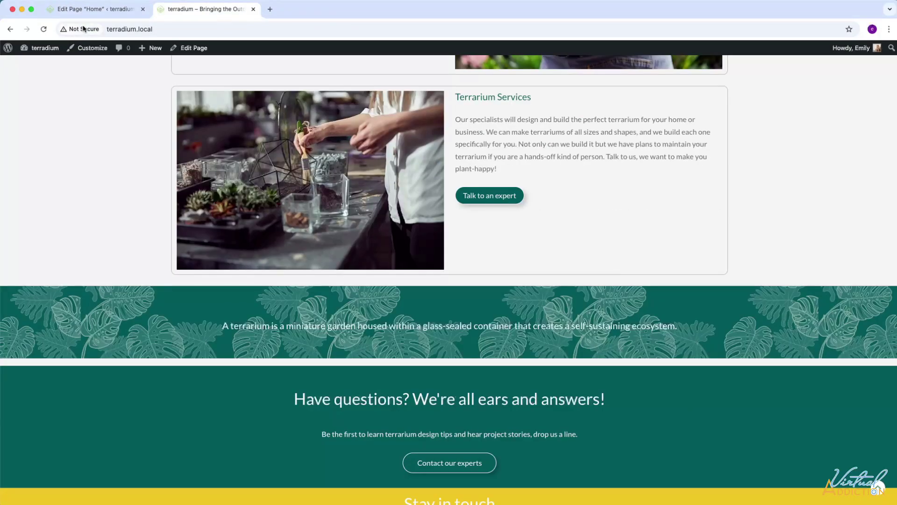
{"action": "left_click", "coordinate": [42, 29]}
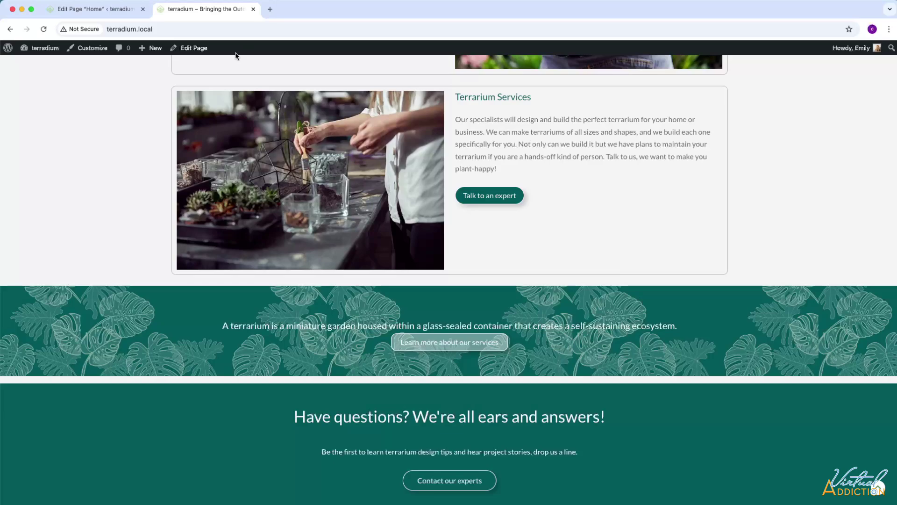
Return to the page editor and make the banner button's white background more opaque, using the custom color #FFFFFF82
{"action": "left_click", "coordinate": [127, 10]}
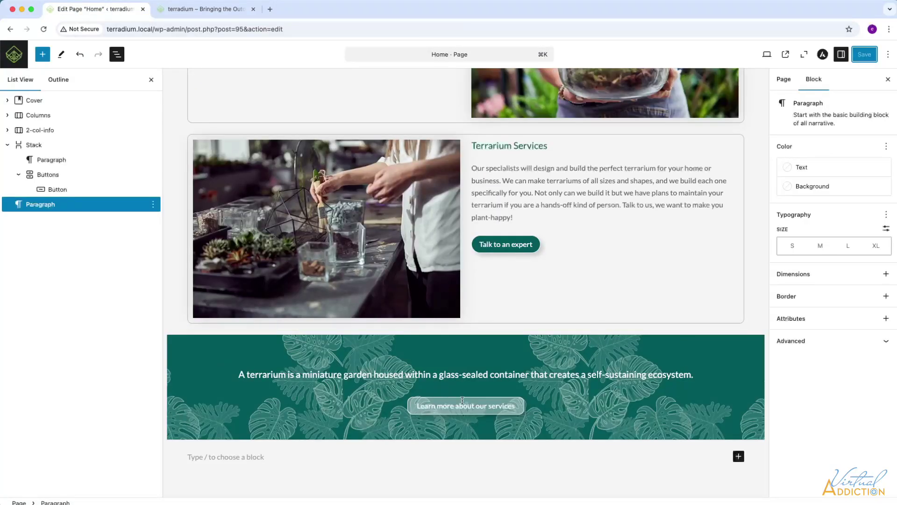
{"action": "left_click", "coordinate": [58, 189]}
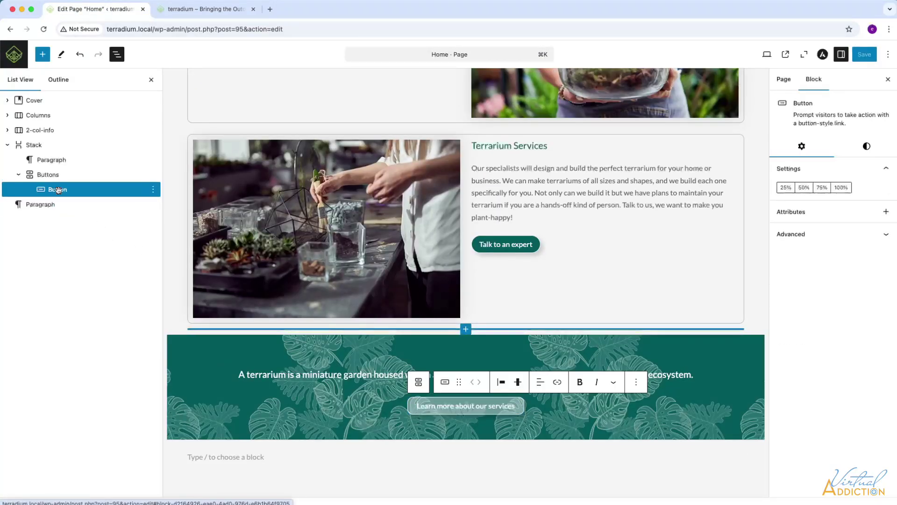
{"action": "left_click", "coordinate": [867, 146]}
{"action": "scroll", "coordinate": [818, 374], "scroll_direction": "down", "scroll_amount": 2}
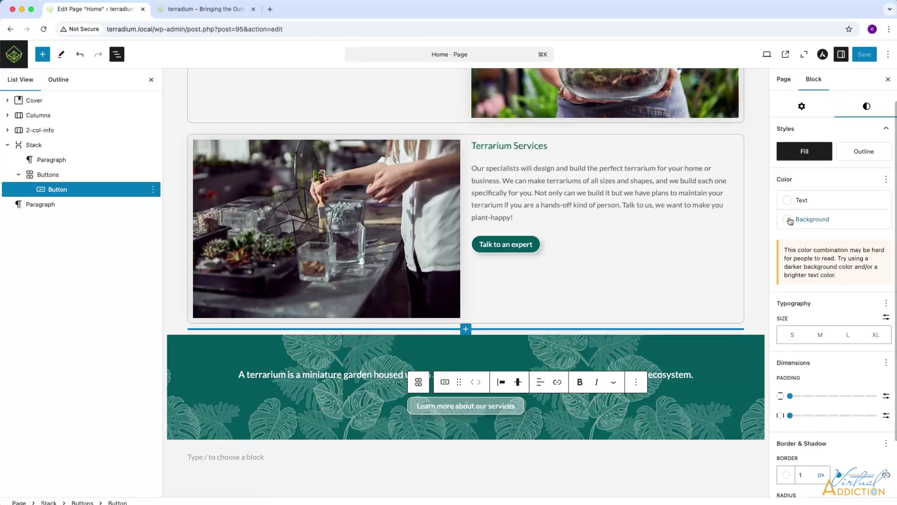
{"action": "left_click", "coordinate": [789, 220]}
{"action": "left_click", "coordinate": [700, 260]}
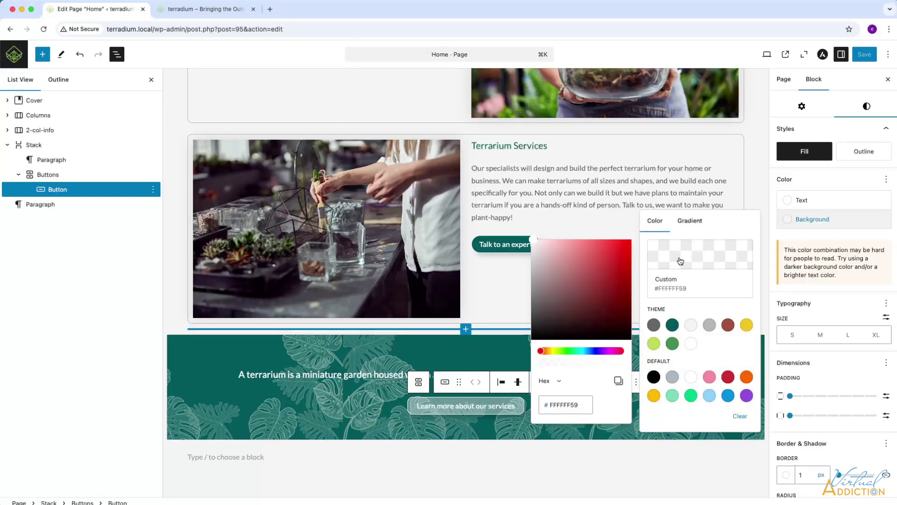
{"action": "left_click_drag", "start_coordinate": [570, 364], "coordinate": [576, 364]}
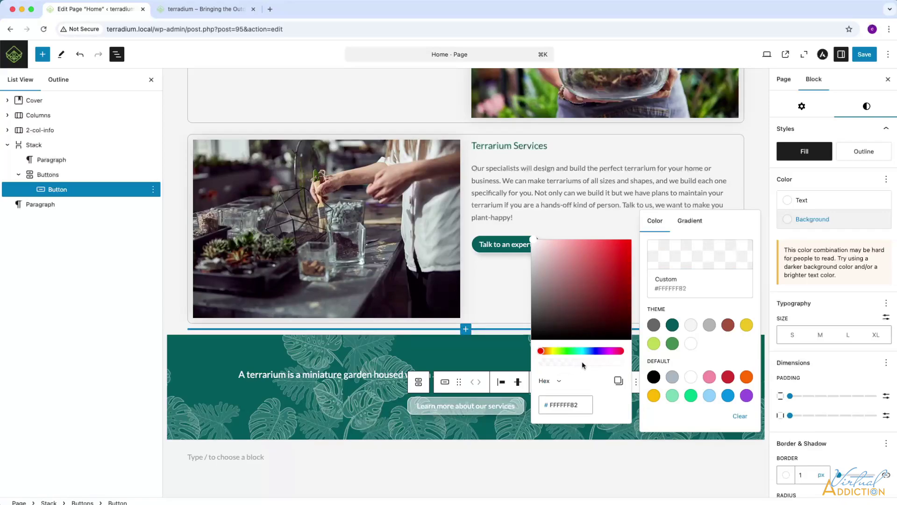
{"action": "left_click", "coordinate": [486, 459]}
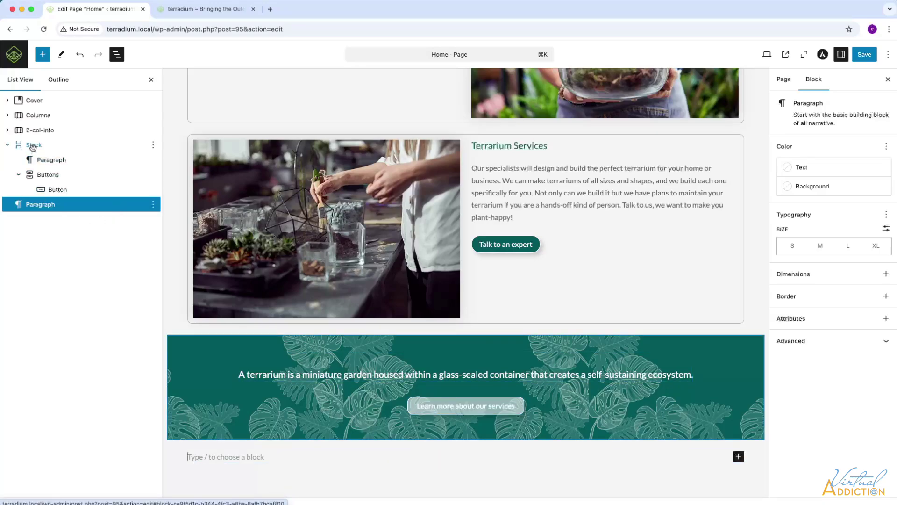
Create an unsynced pattern named "cta-banner" from the Stack block
{"action": "left_click", "coordinate": [138, 146]}
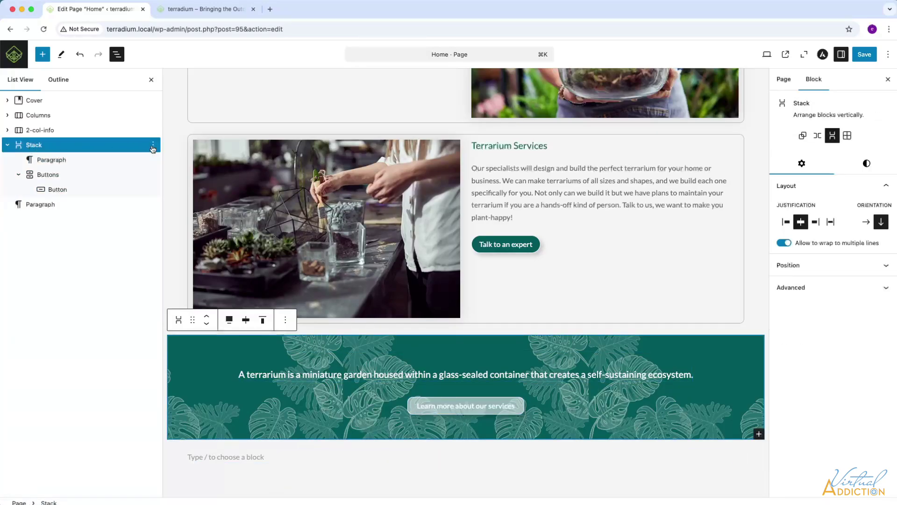
{"action": "left_click", "coordinate": [153, 145]}
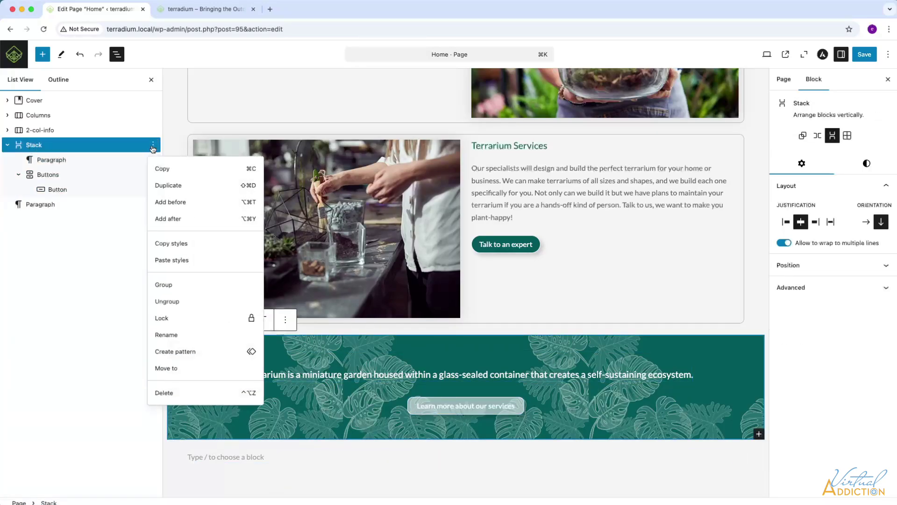
{"action": "left_click", "coordinate": [176, 351]}
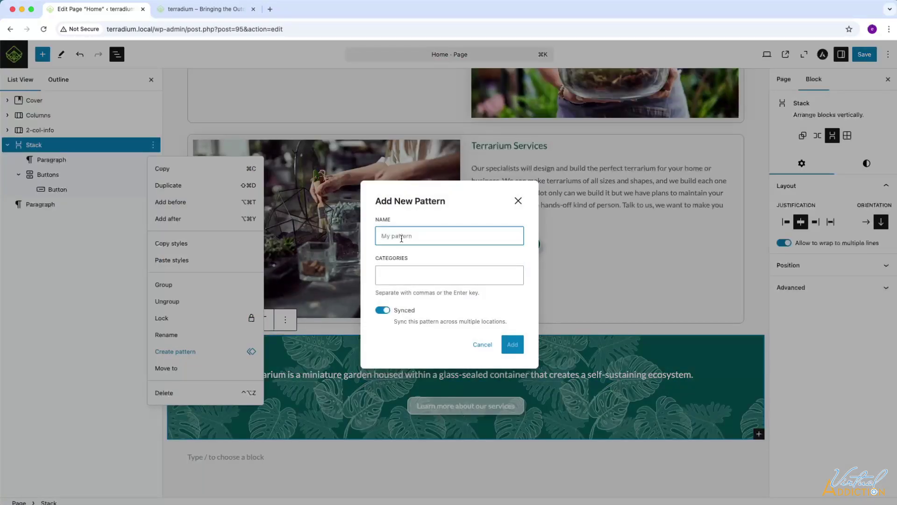
{"action": "type", "text": "cta-banner"}
{"action": "left_click", "coordinate": [389, 310]}
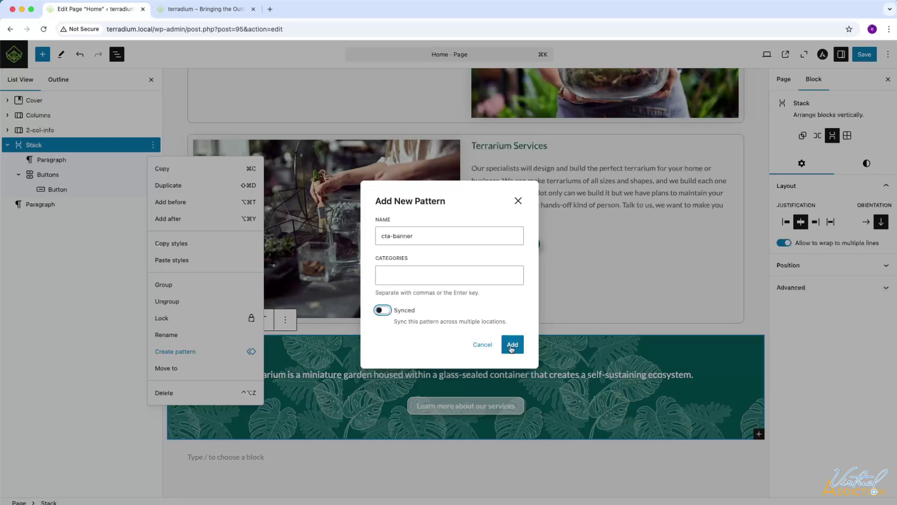
{"action": "left_click", "coordinate": [512, 345]}
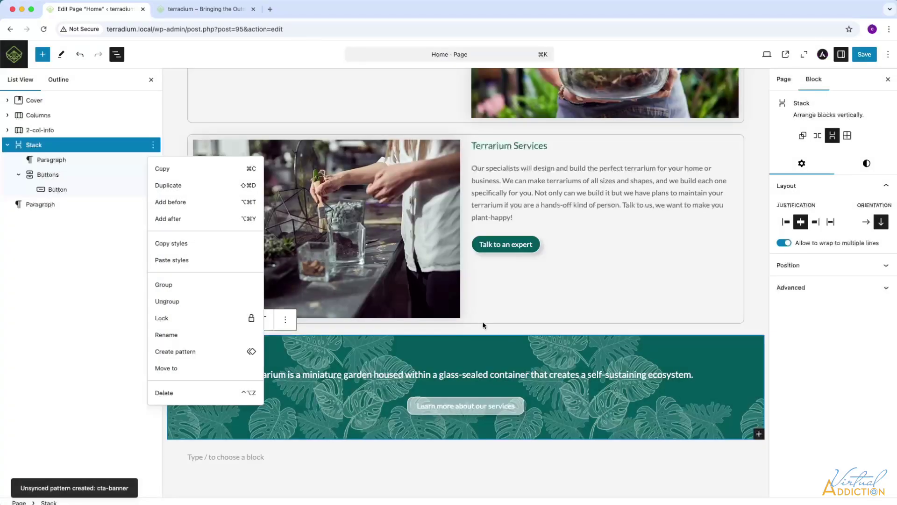
Link the "Learn more about our services" button to the Design & Services page and save the page
{"action": "left_click", "coordinate": [477, 411]}
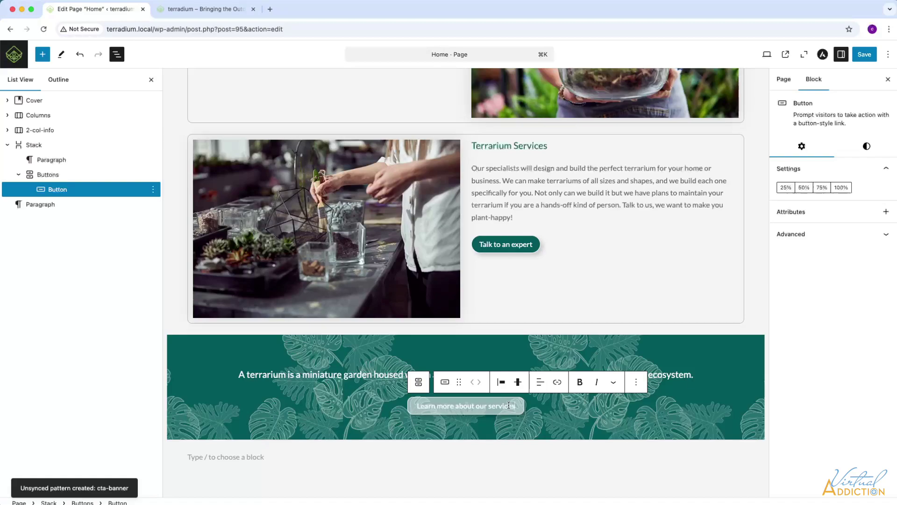
{"action": "left_click", "coordinate": [557, 384]}
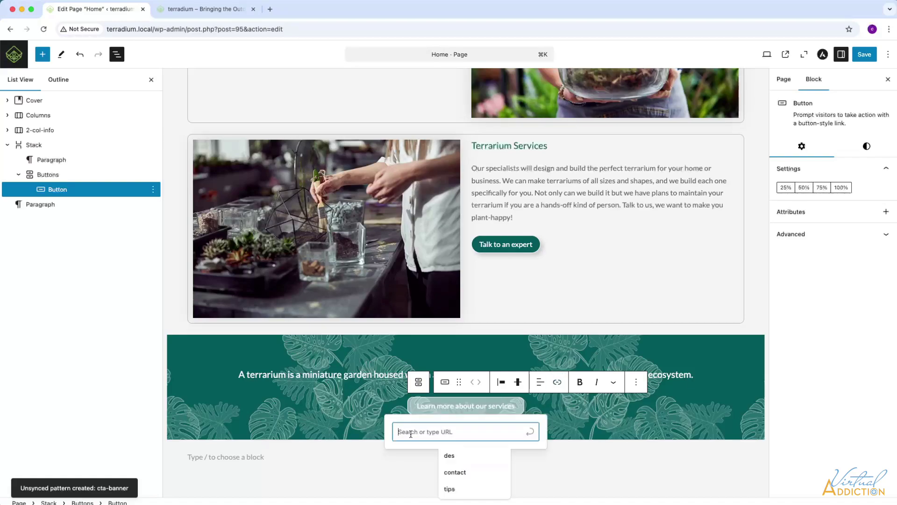
{"action": "type", "text": "ser"}
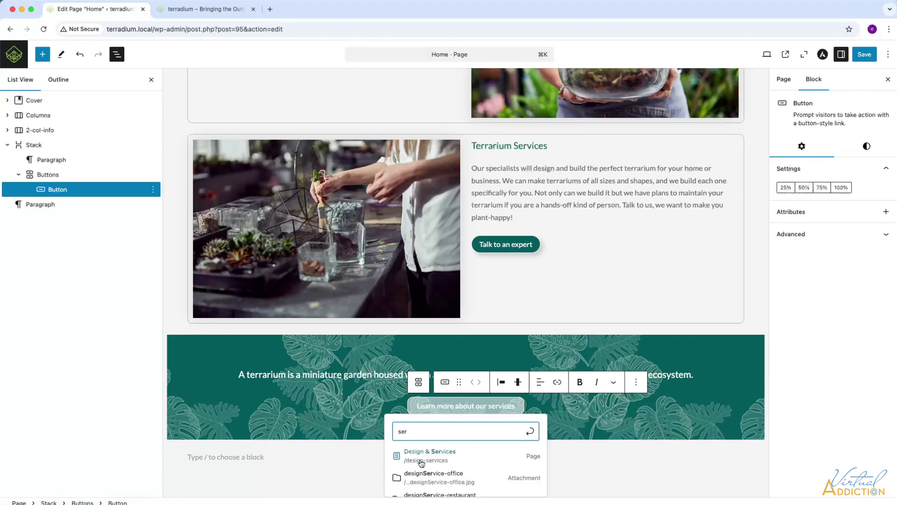
{"action": "left_click", "coordinate": [425, 454]}
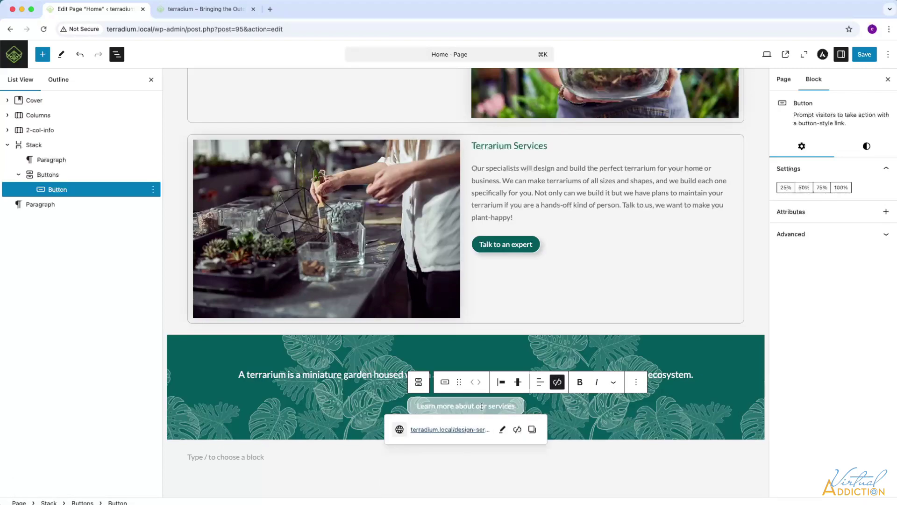
{"action": "left_click", "coordinate": [861, 57]}
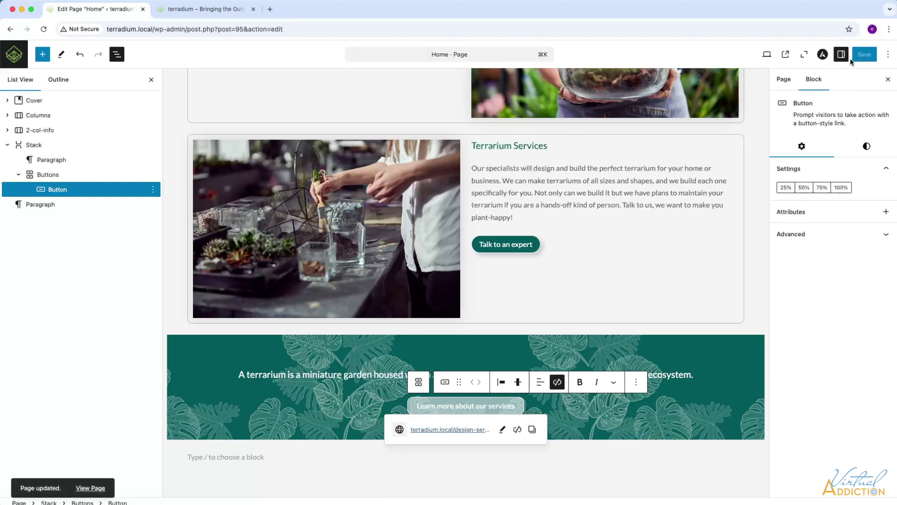
Reload the live site, test the banner button's link, and return to the home page to review the banner
{"action": "left_click", "coordinate": [193, 8]}
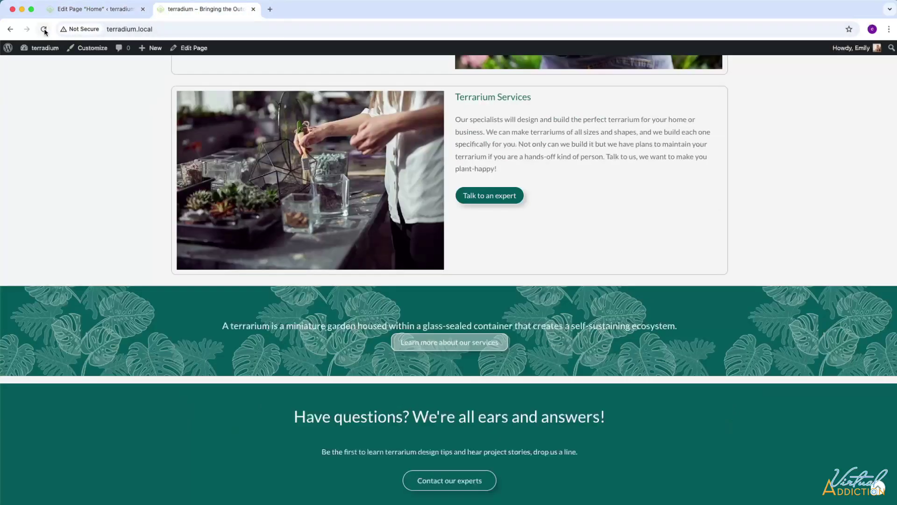
{"action": "left_click", "coordinate": [43, 30]}
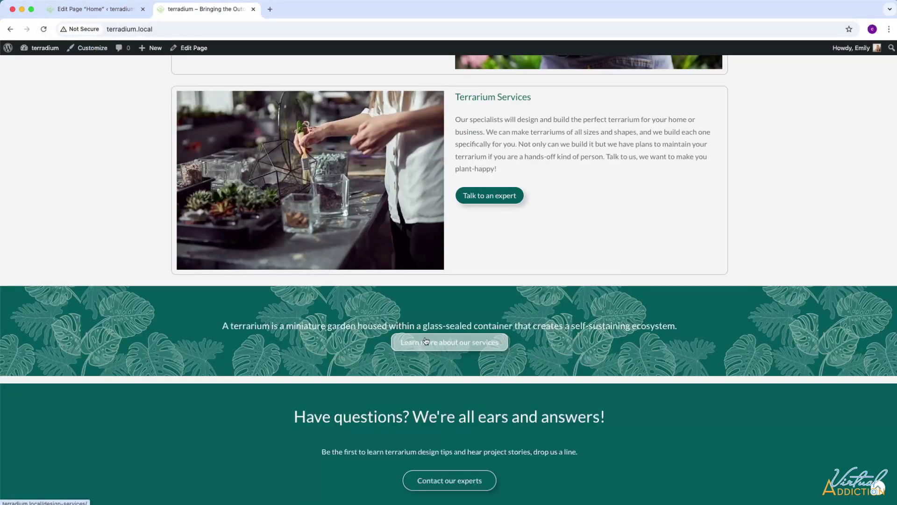
{"action": "left_click", "coordinate": [456, 346]}
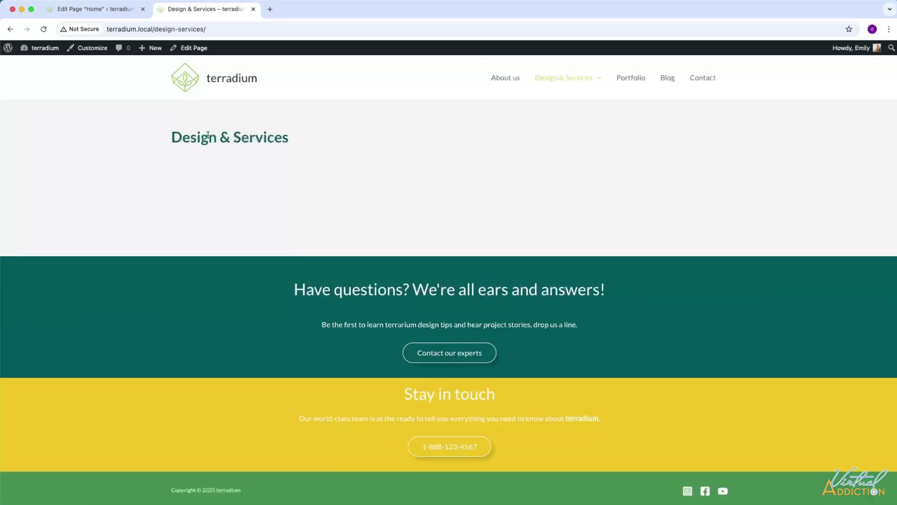
{"action": "left_click", "coordinate": [221, 81]}
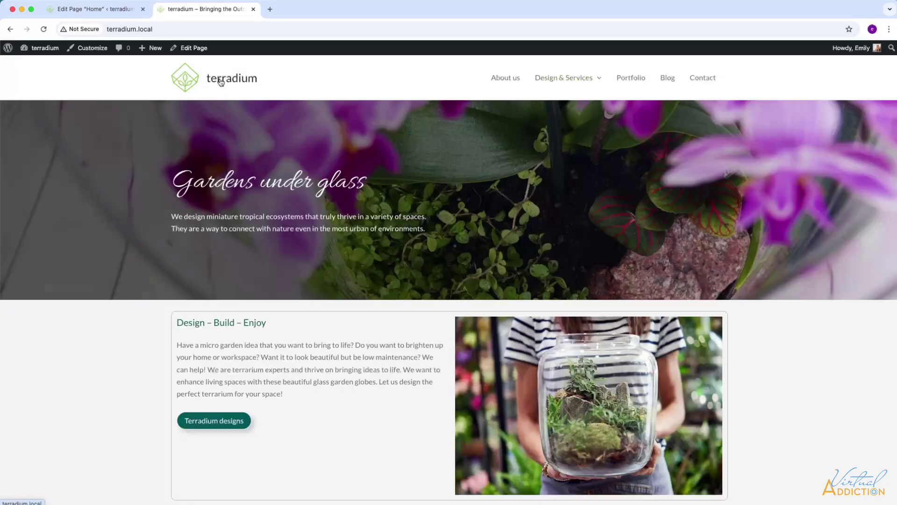
{"action": "scroll", "coordinate": [371, 273], "scroll_direction": "down", "scroll_amount": 10}
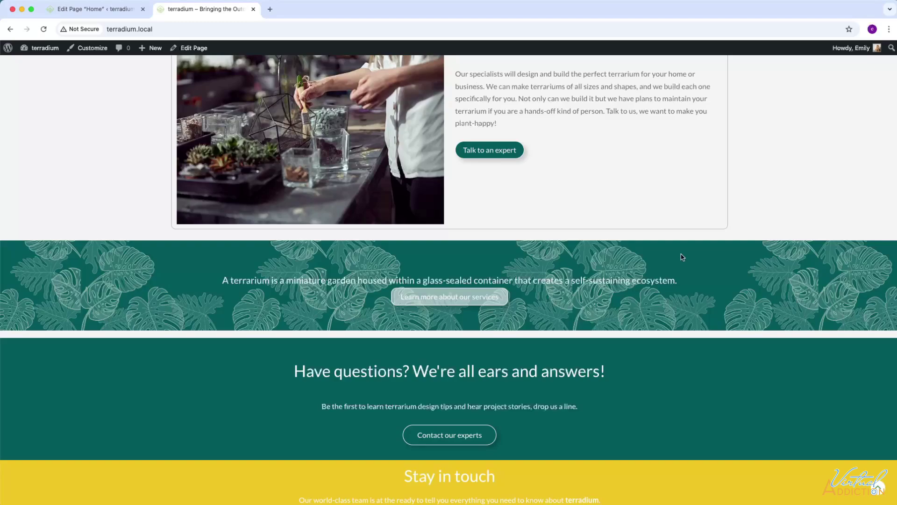